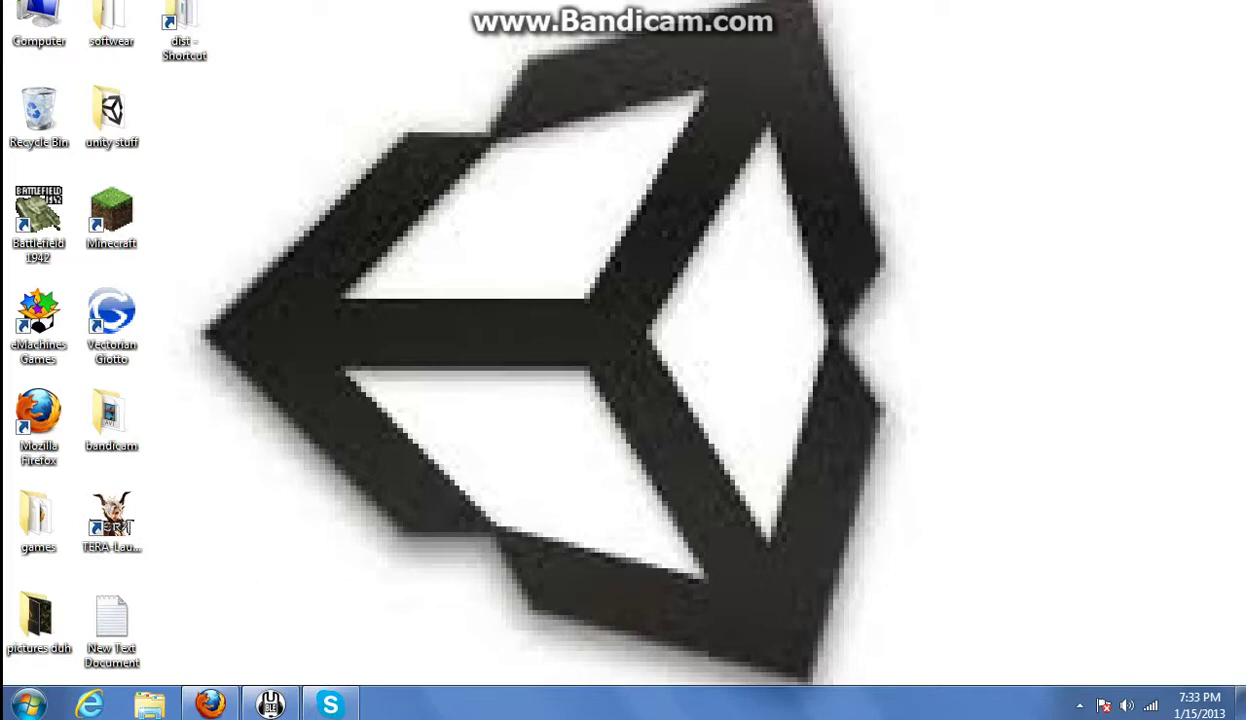
Open LogMeIn Hamachi, Spadille and the dist server folder.
{"action": "left_click", "coordinate": [1079, 705]}
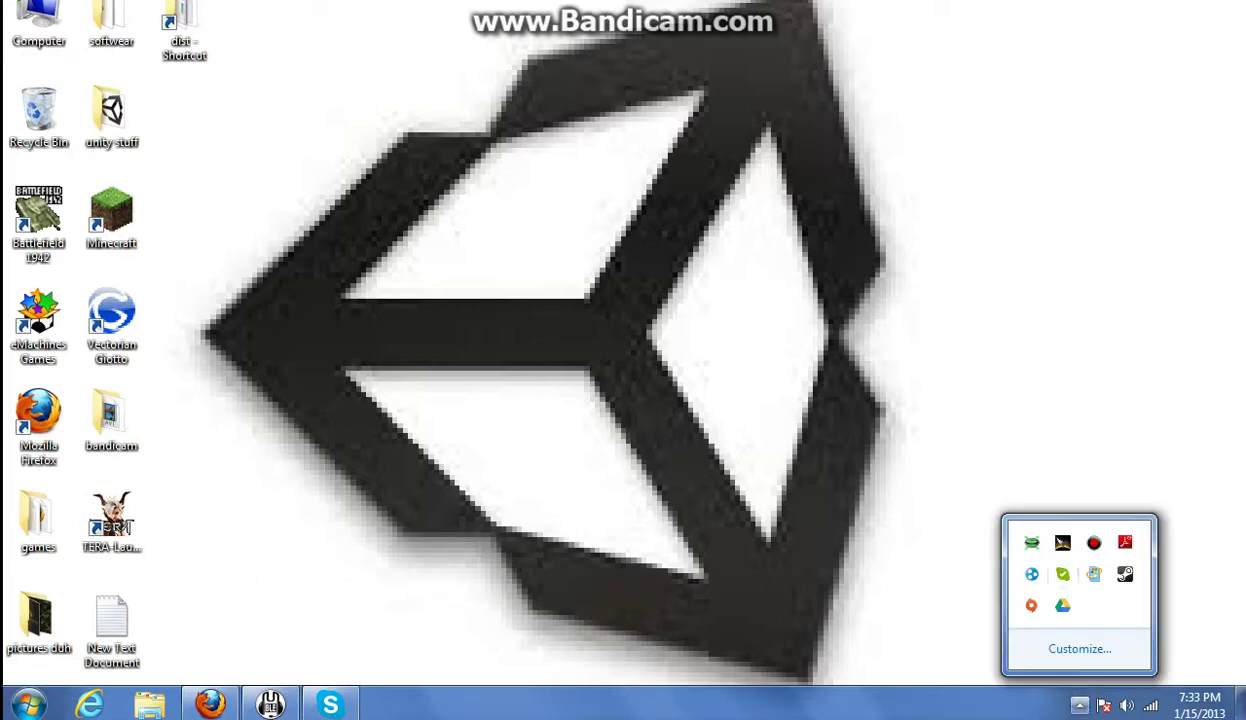
{"action": "left_click", "coordinate": [1032, 574]}
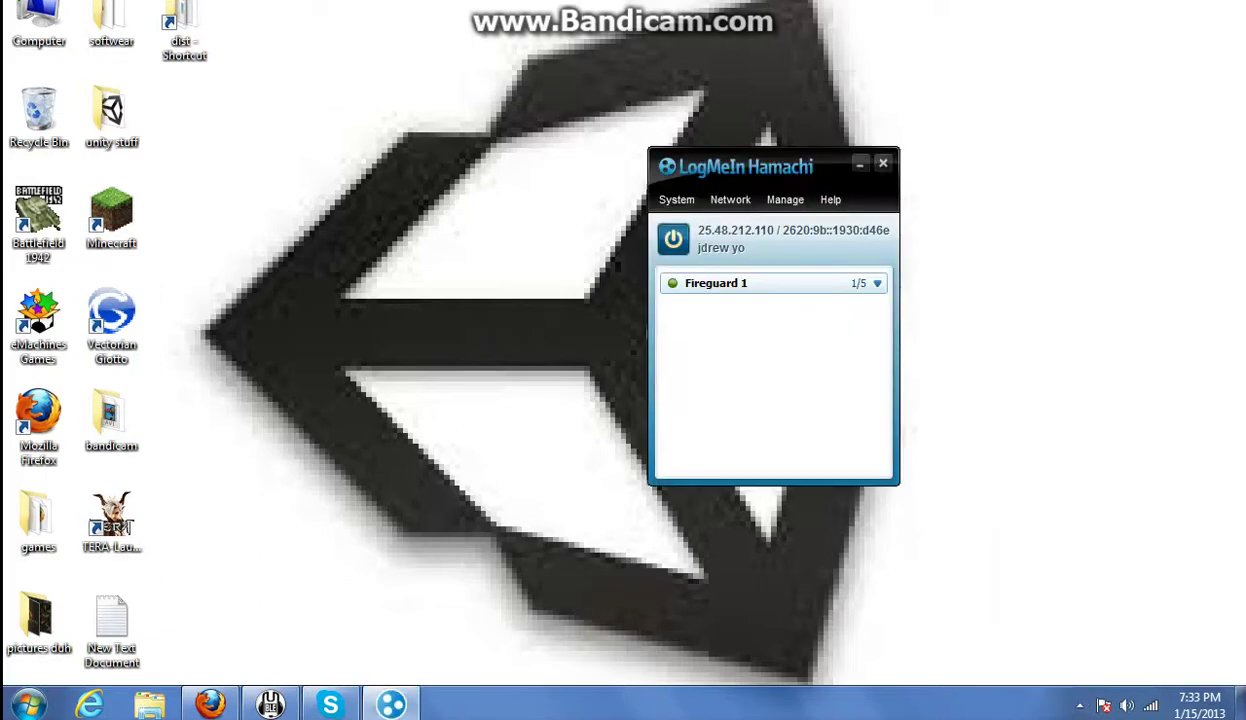
{"action": "left_click", "coordinate": [29, 705]}
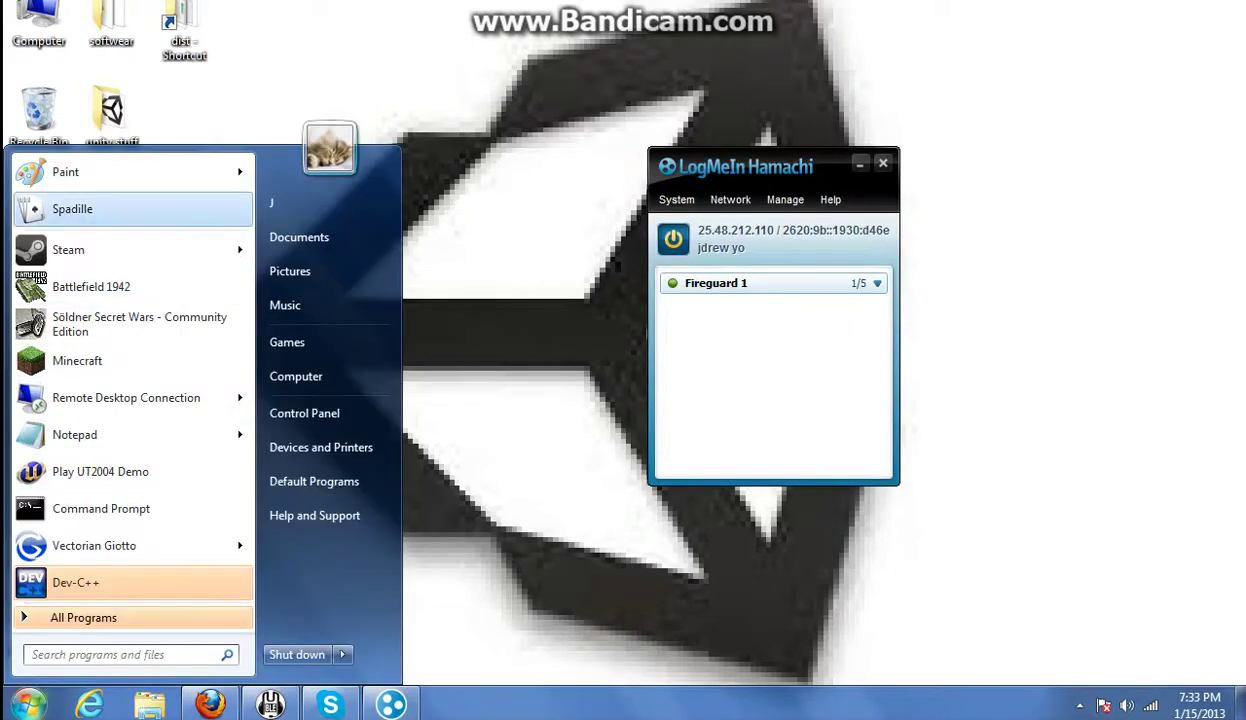
{"action": "left_click", "coordinate": [110, 210]}
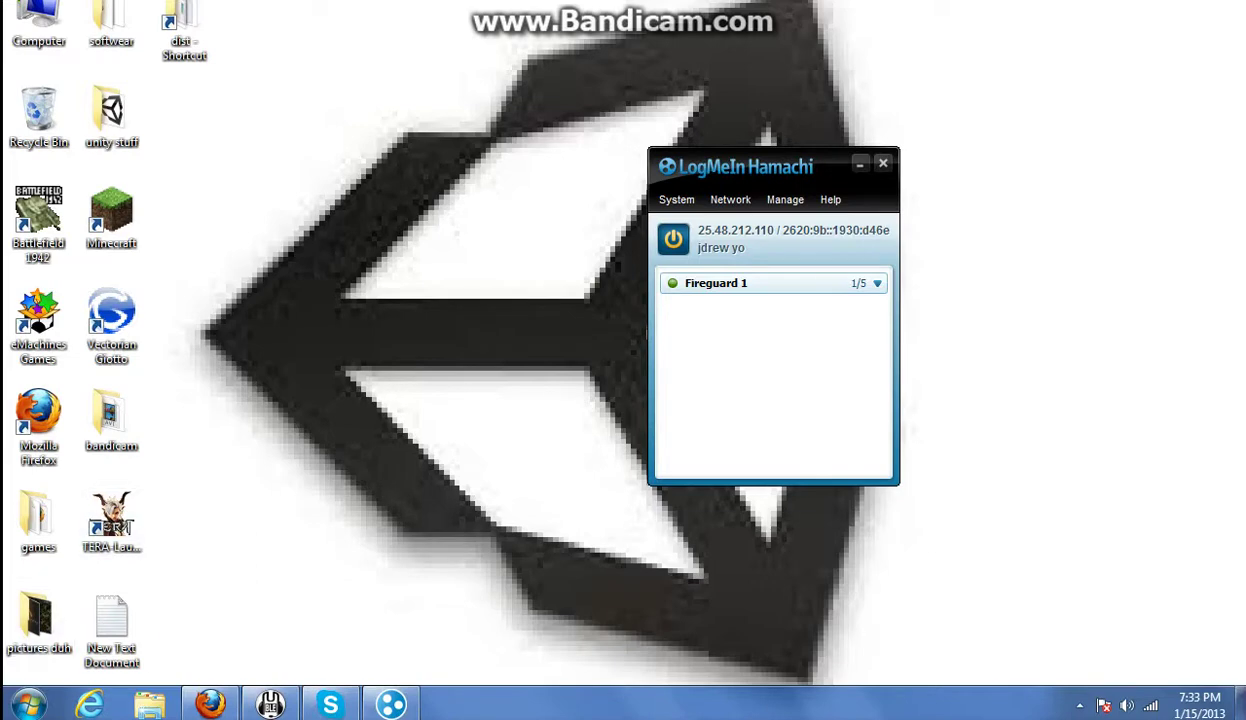
{"action": "double_click", "coordinate": [183, 30]}
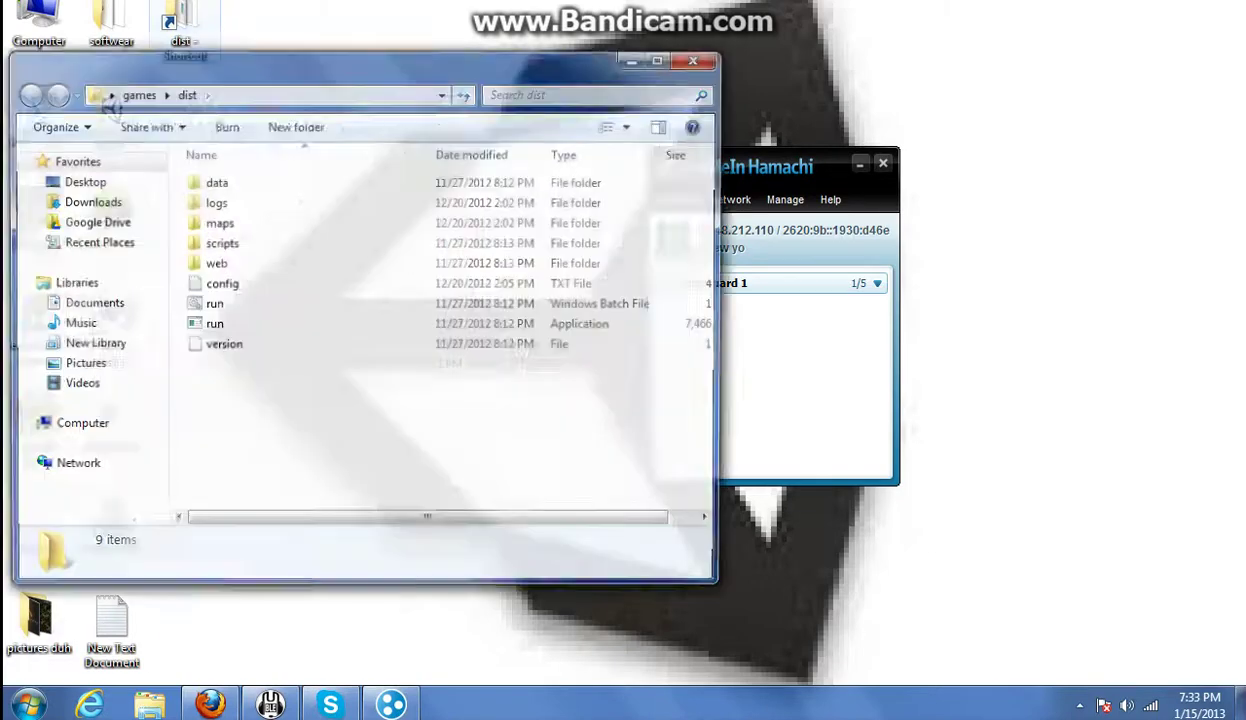
Move the Hamachi window clear of the others and minimize the Spadille and dist folder windows.
{"action": "left_click_drag", "start_coordinate": [1074, 271], "coordinate": [1096, 384]}
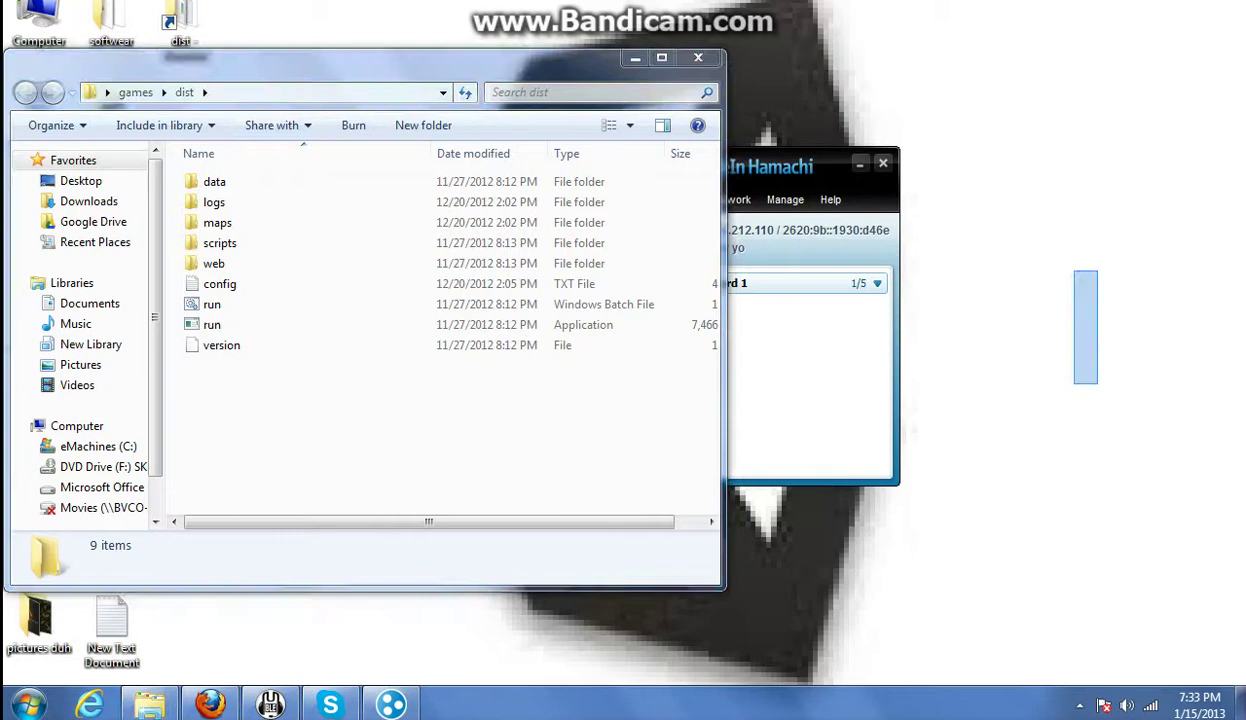
{"action": "left_click", "coordinate": [785, 175]}
{"action": "left_click_drag", "start_coordinate": [785, 173], "coordinate": [1157, 274]}
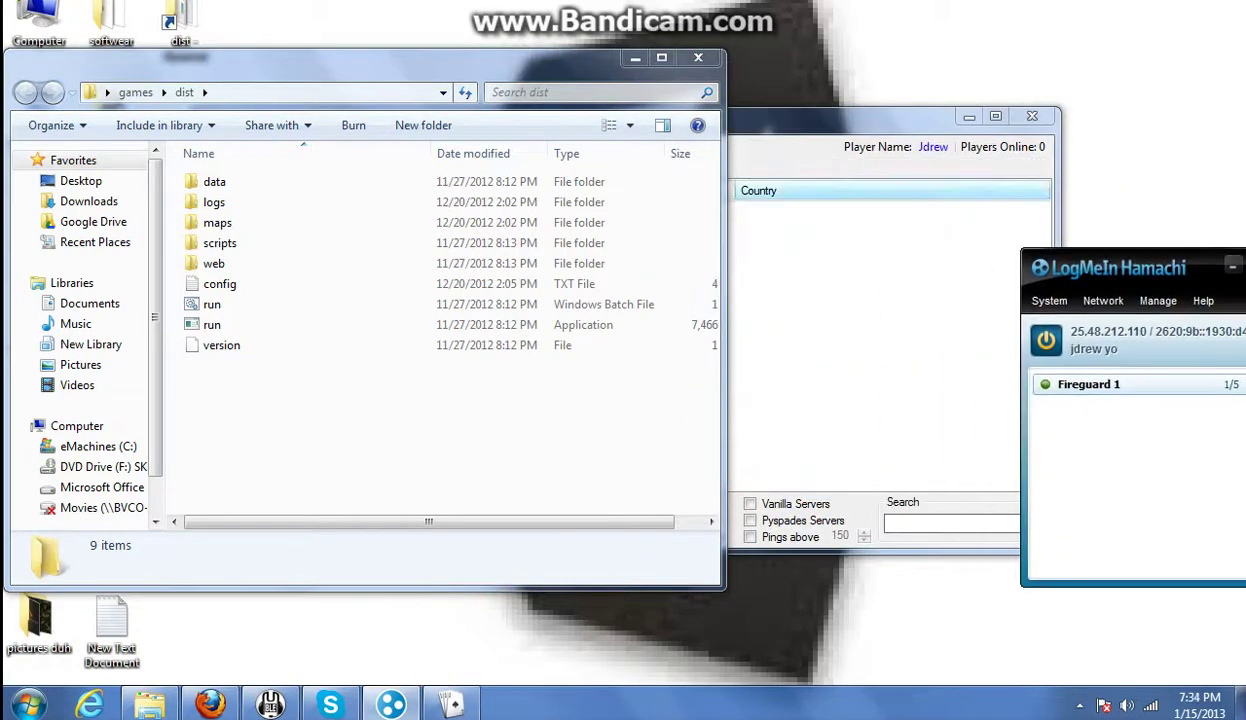
{"action": "left_click_drag", "start_coordinate": [860, 118], "coordinate": [746, 149]}
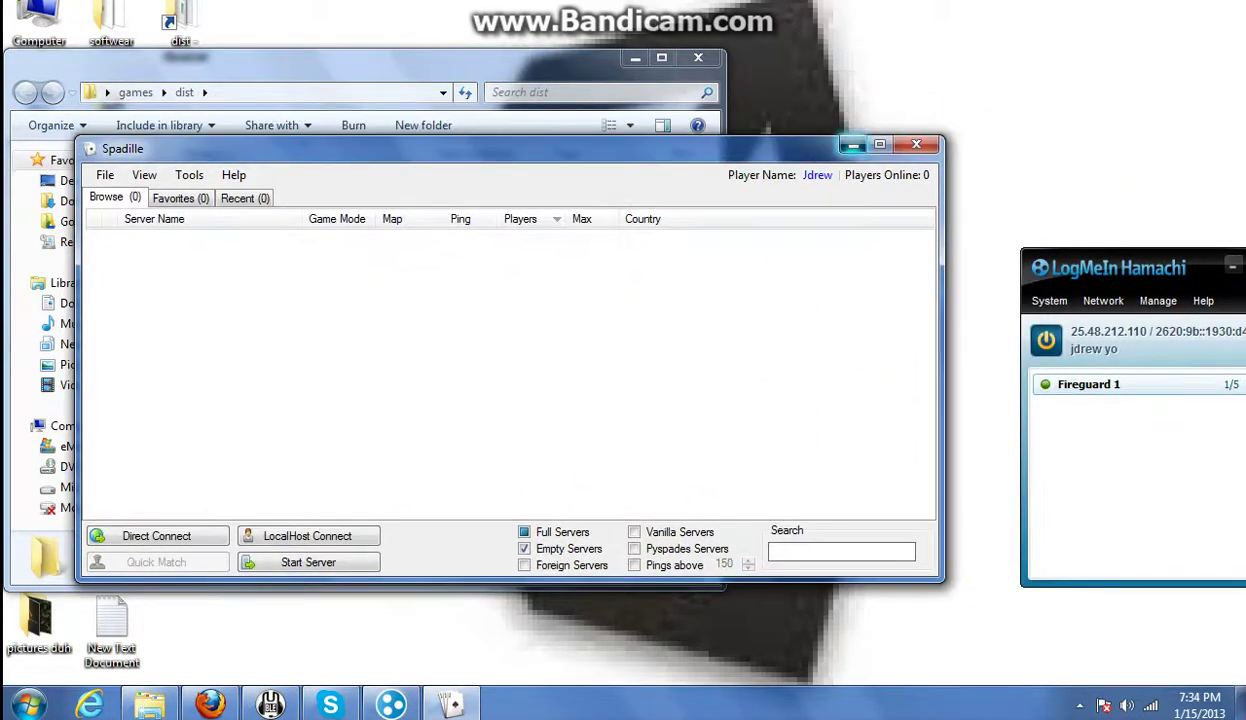
{"action": "left_click", "coordinate": [850, 145]}
{"action": "left_click", "coordinate": [635, 58]}
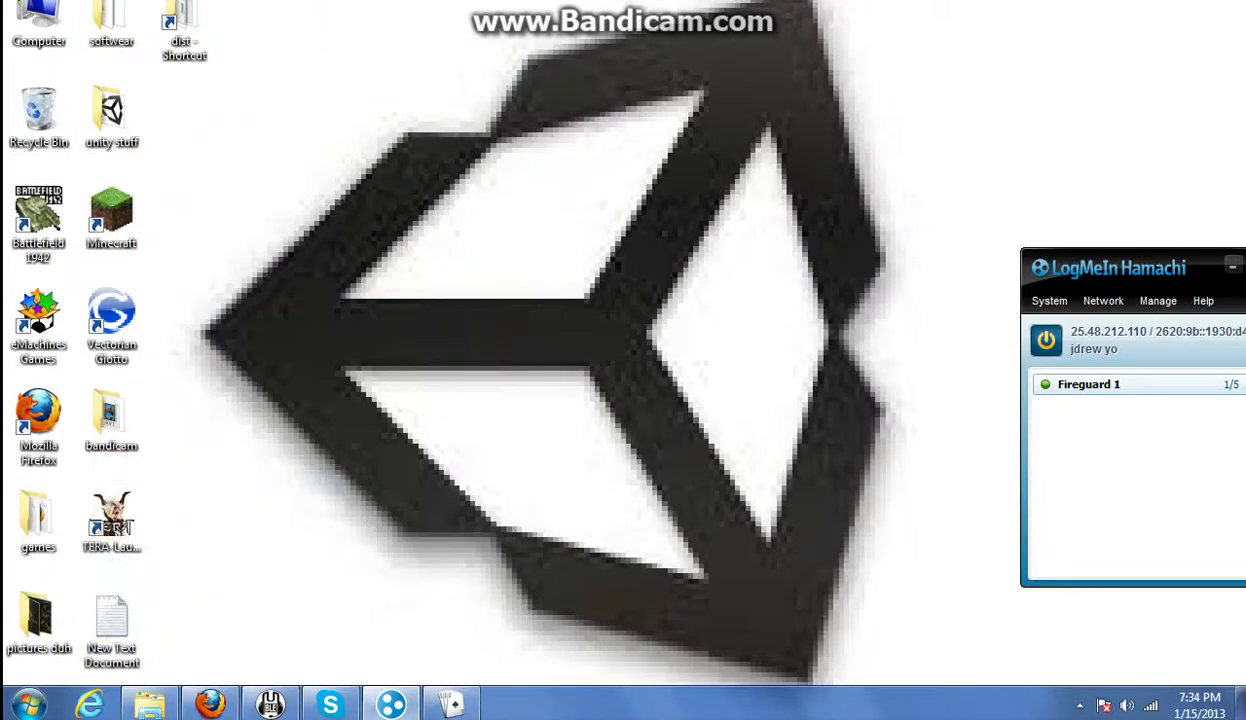
Move the Hamachi window to the middle of the desktop and copy this computer's IPv4 address.
{"action": "left_click_drag", "start_coordinate": [1125, 271], "coordinate": [701, 161]}
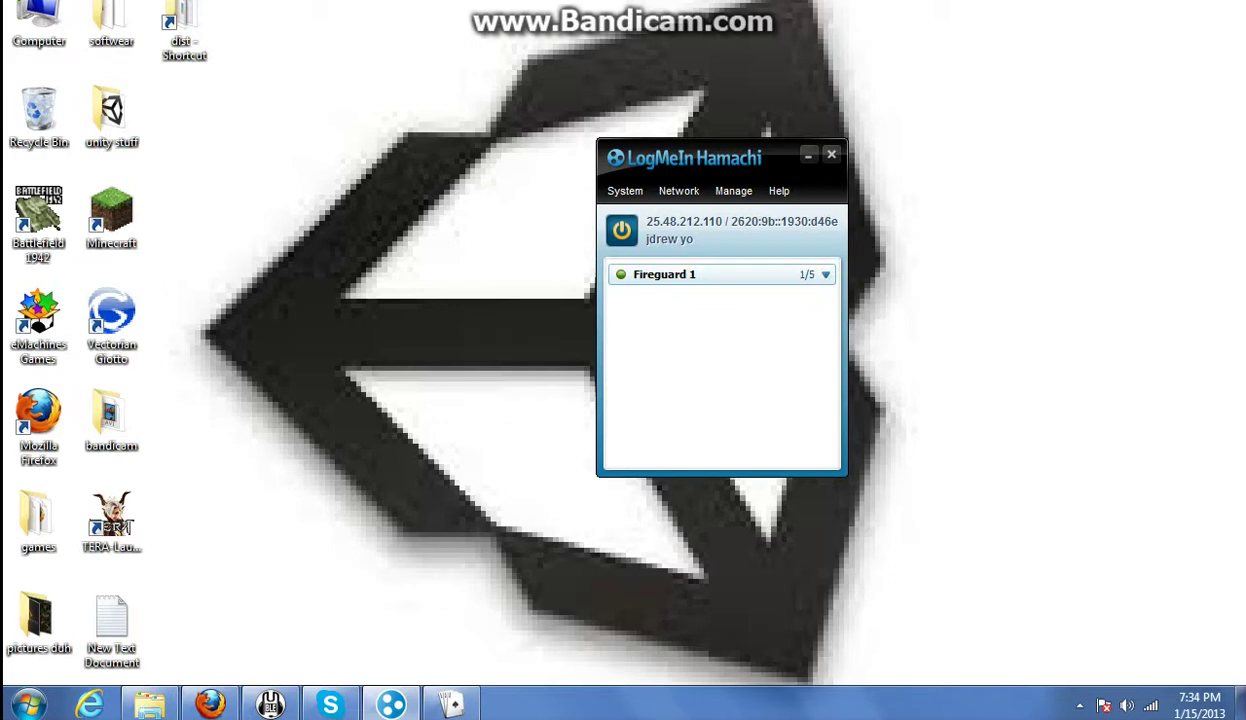
{"action": "right_click", "coordinate": [707, 221]}
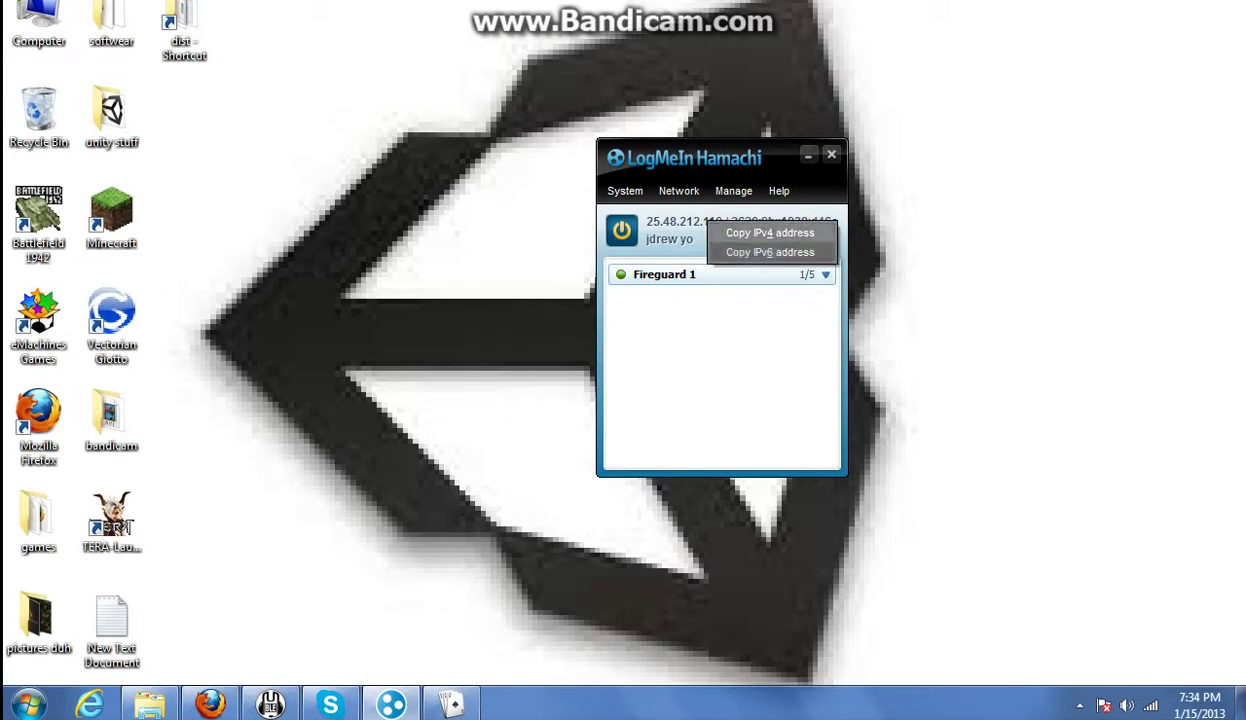
{"action": "left_click", "coordinate": [770, 252]}
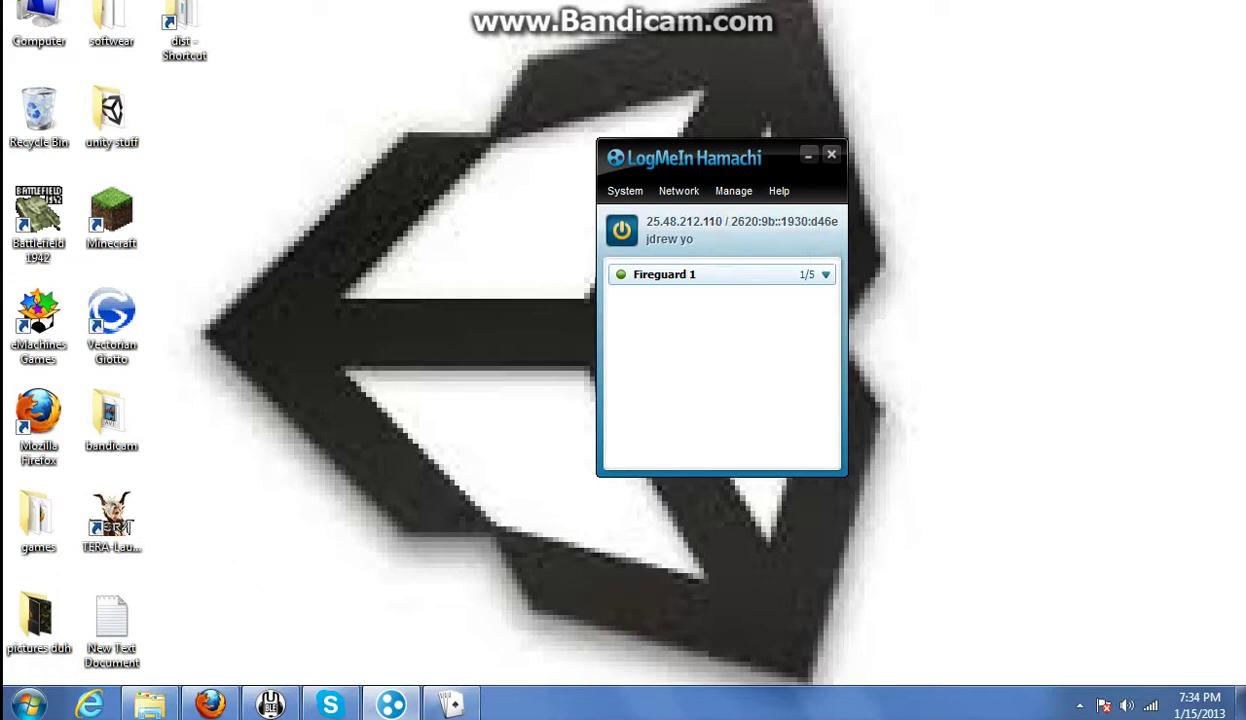
Bring Spadille back to the front and open its Converter tool.
{"action": "left_click", "coordinate": [453, 705]}
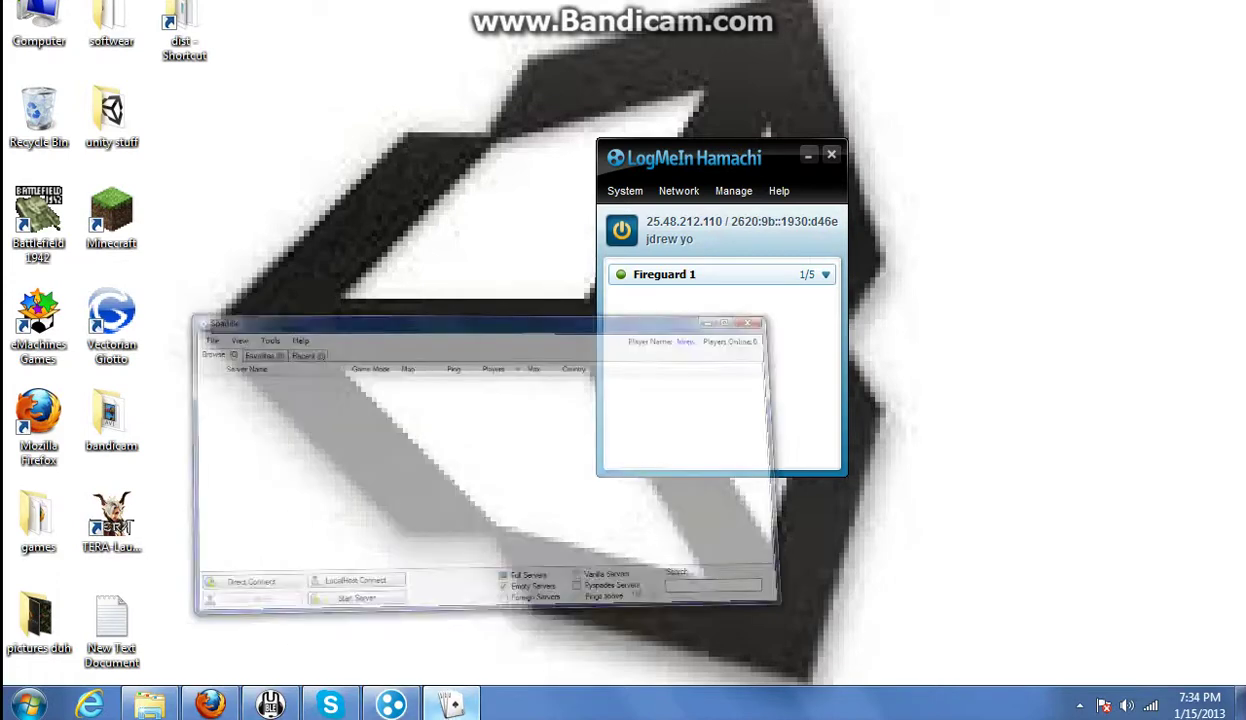
{"action": "left_click_drag", "start_coordinate": [400, 148], "coordinate": [488, 125]}
{"action": "left_click", "coordinate": [277, 152]}
{"action": "left_click", "coordinate": [277, 152]}
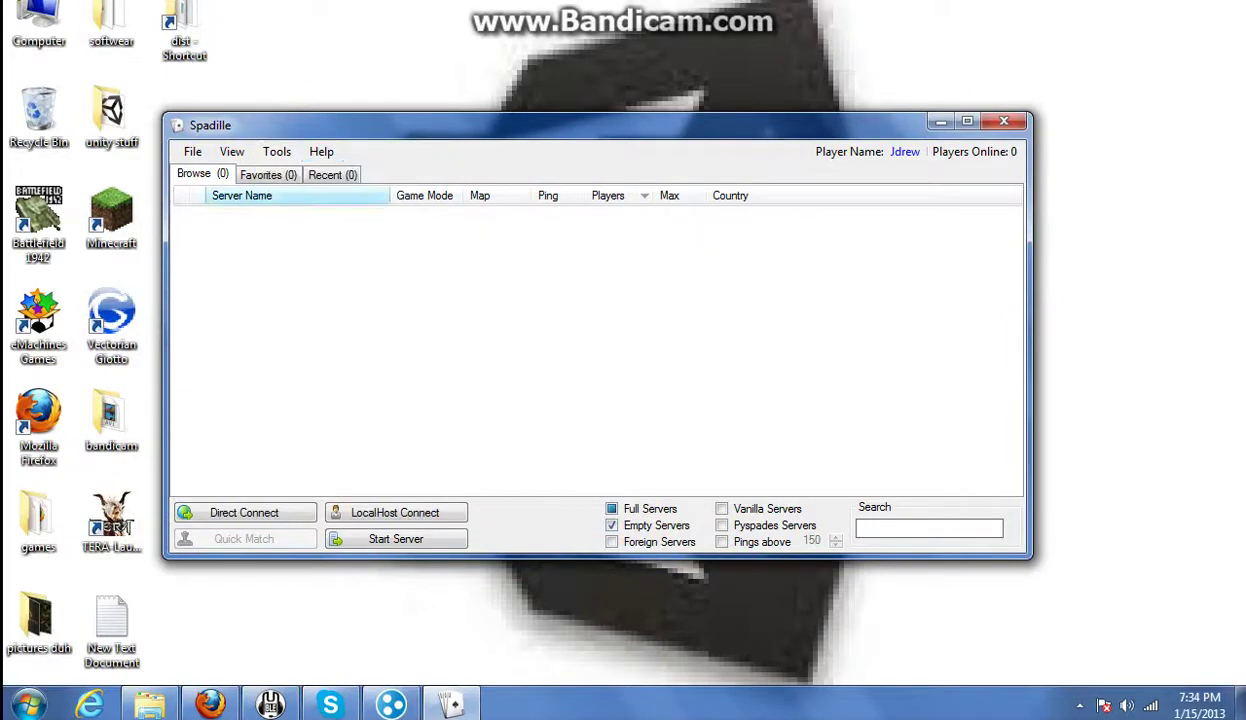
{"action": "left_click", "coordinate": [277, 152]}
{"action": "left_click", "coordinate": [277, 152]}
{"action": "left_click", "coordinate": [277, 152]}
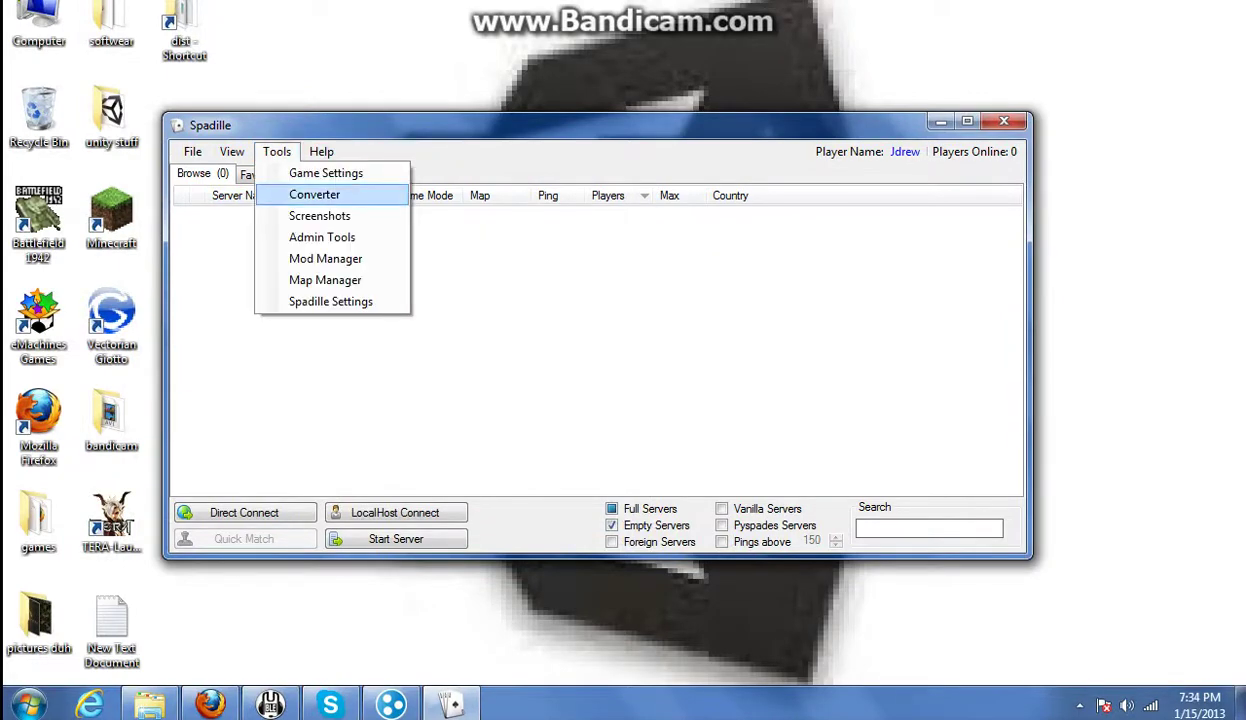
{"action": "left_click", "coordinate": [315, 195]}
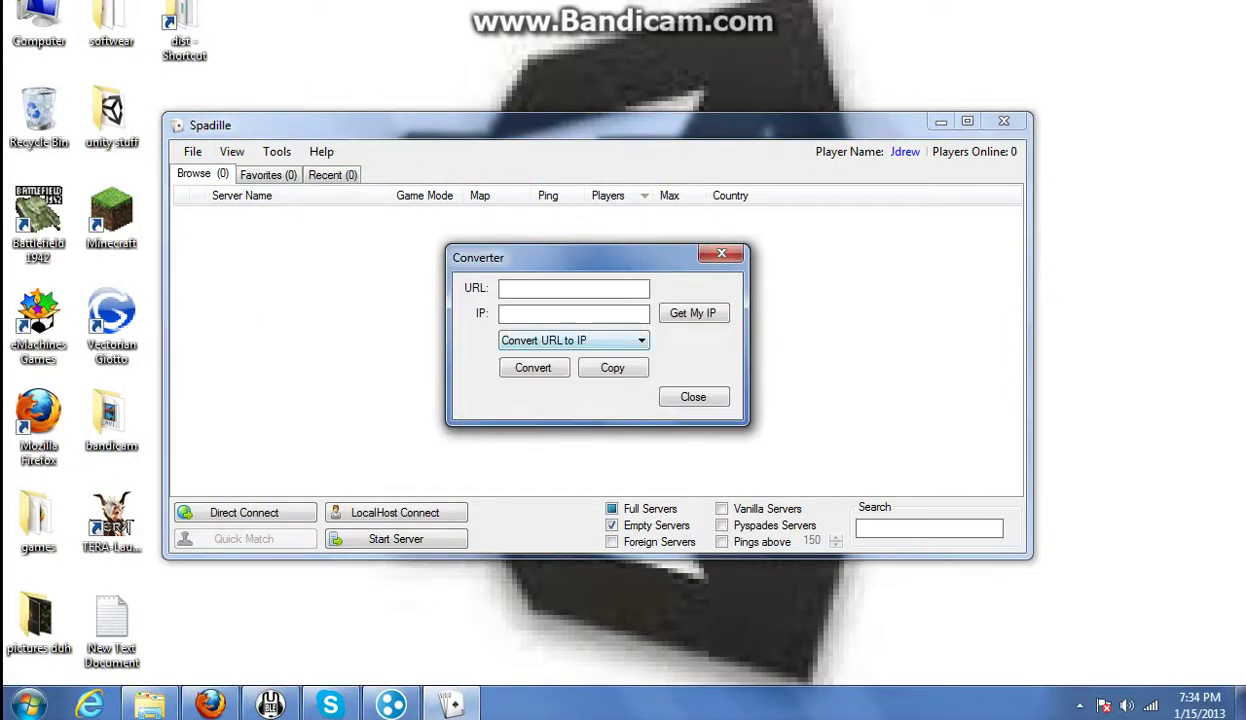
{"action": "left_click", "coordinate": [590, 341]}
{"action": "left_click", "coordinate": [590, 341]}
{"action": "left_click", "coordinate": [590, 341]}
{"action": "left_click", "coordinate": [560, 371]}
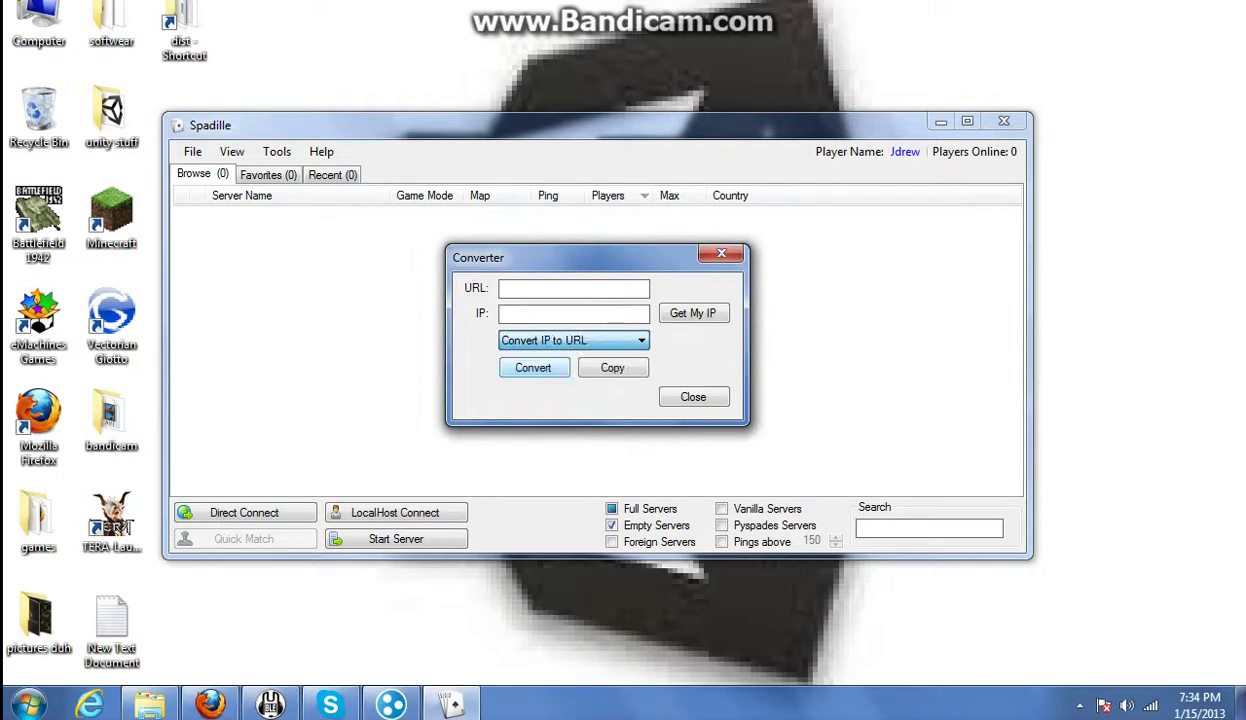
{"action": "left_click", "coordinate": [556, 315]}
{"action": "right_click", "coordinate": [556, 318]}
{"action": "key", "text": "Return"}
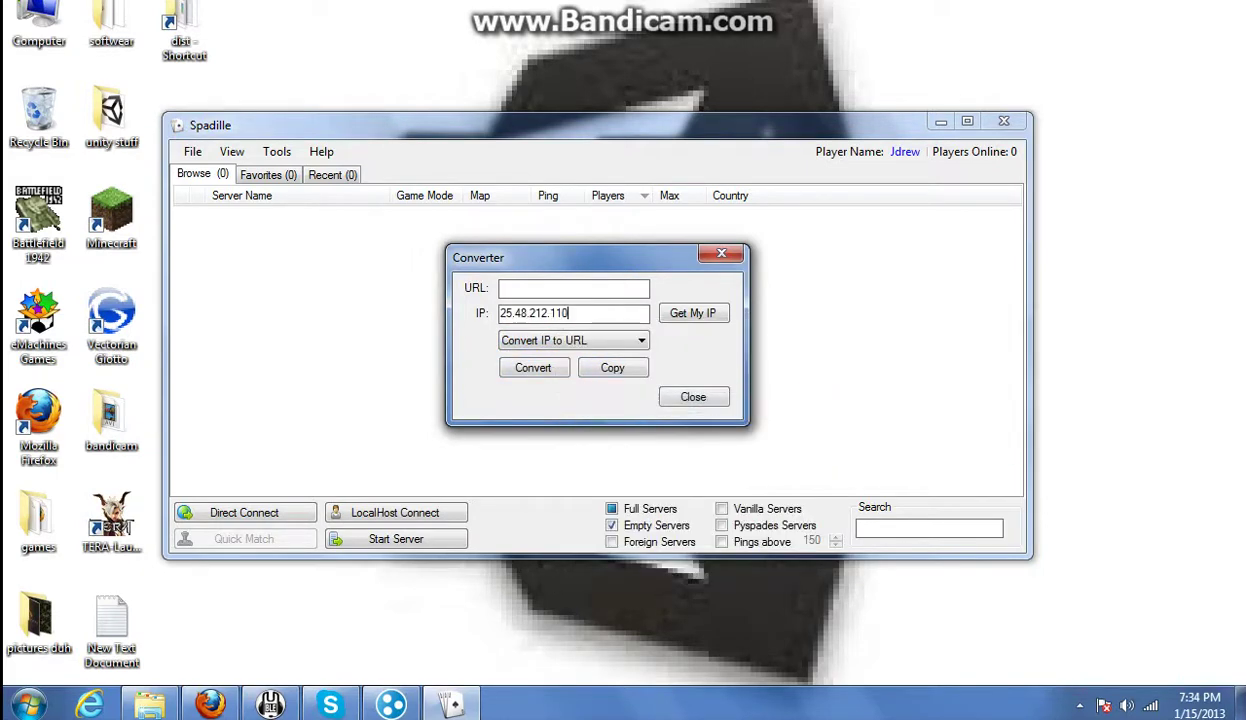
{"action": "key", "text": "Tab"}
{"action": "key", "text": "Tab"}
{"action": "key", "text": "Return"}
Copy the complete aos:// server URL from the Converter.
{"action": "left_click_drag", "start_coordinate": [623, 288], "coordinate": [500, 288]}
{"action": "key", "text": "alt+Tab"}
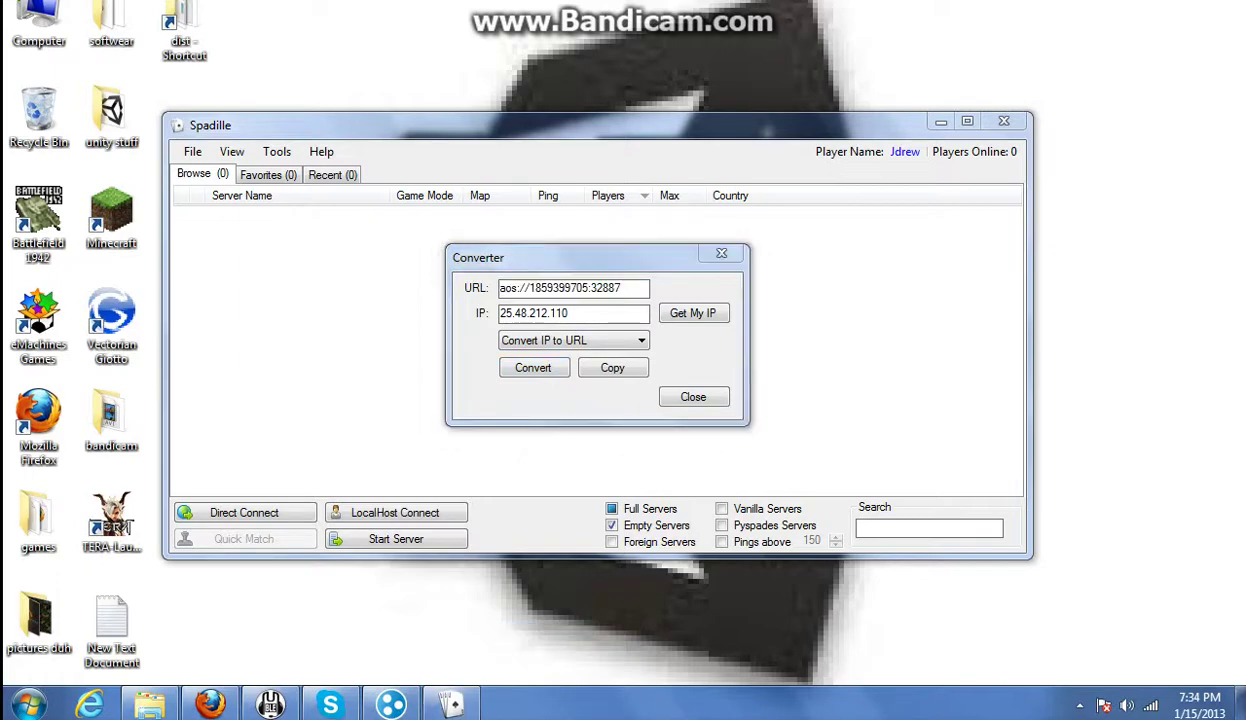
{"action": "left_click", "coordinate": [391, 704]}
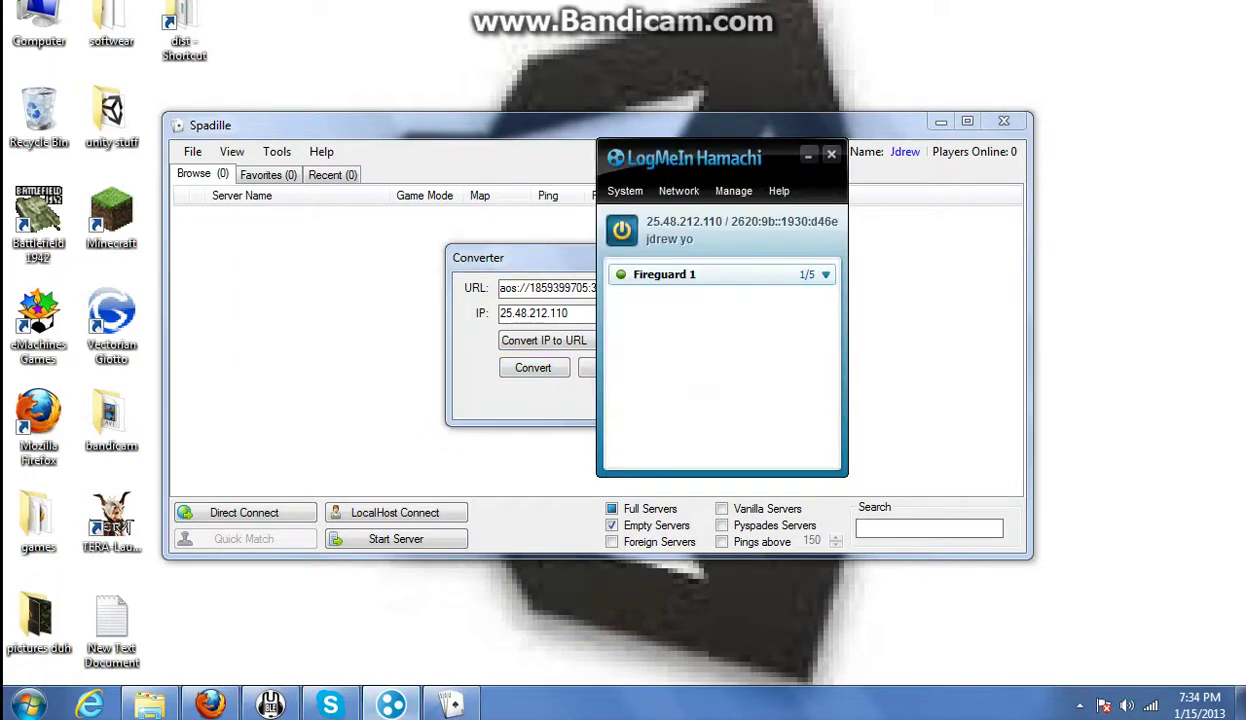
{"action": "key", "text": "alt+Tab"}
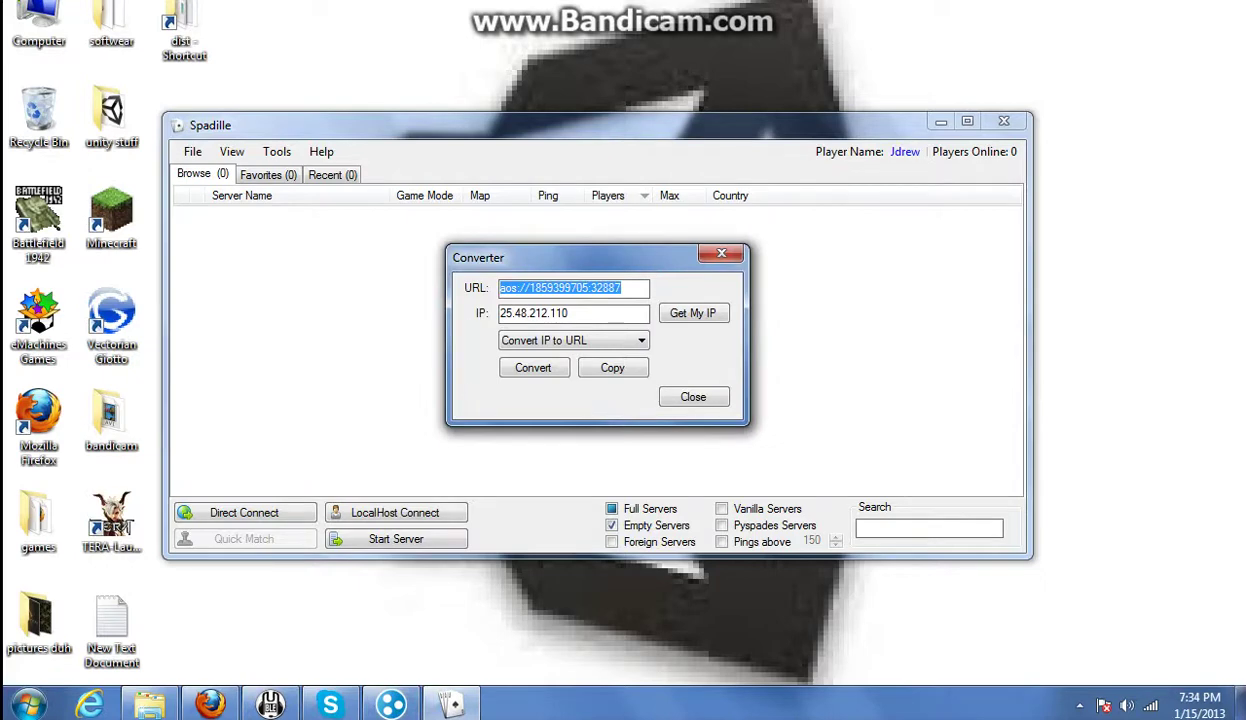
{"action": "right_click", "coordinate": [611, 289]}
{"action": "left_click", "coordinate": [660, 353]}
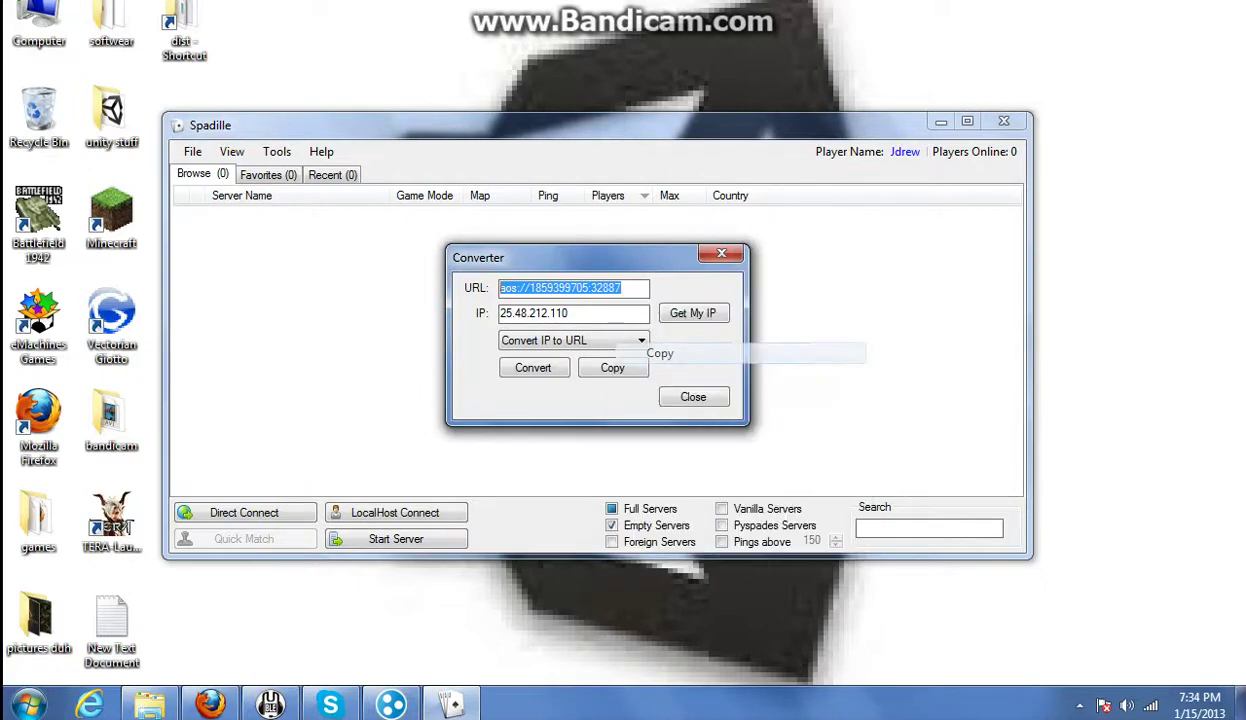
Start the game server by launching the run application from the dist folder and allowing it to run.
{"action": "left_click", "coordinate": [150, 704]}
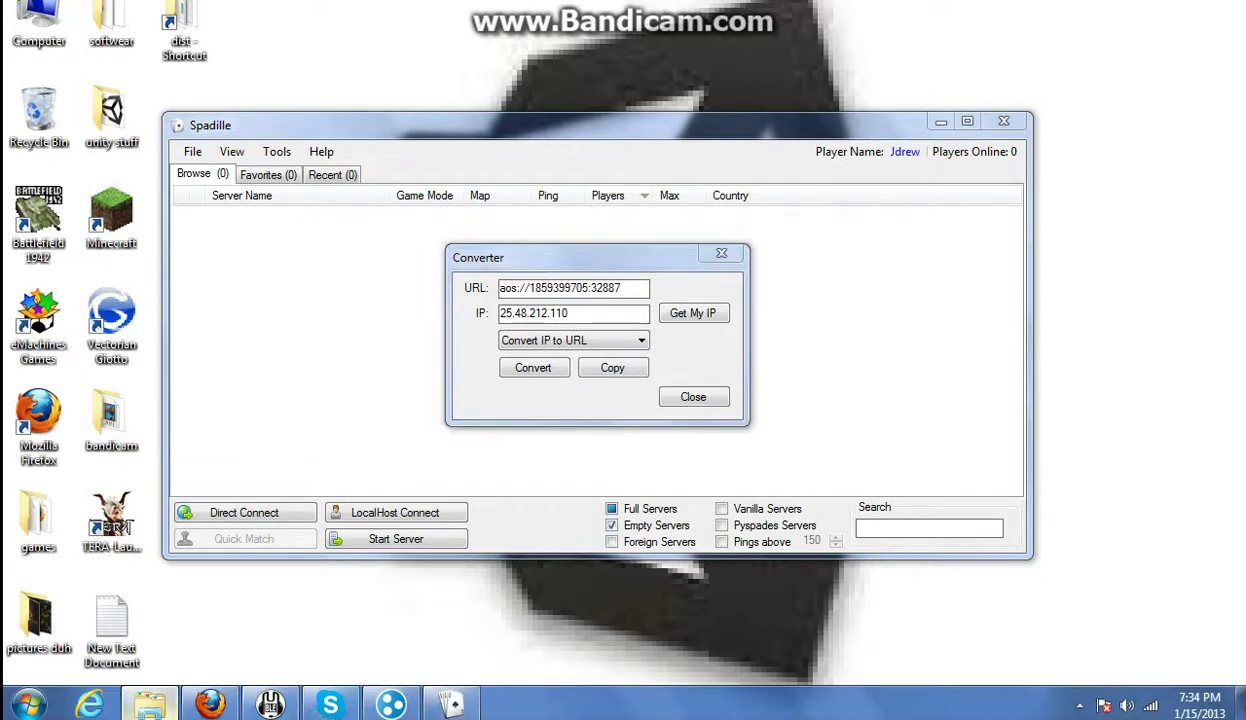
{"action": "double_click", "coordinate": [212, 325]}
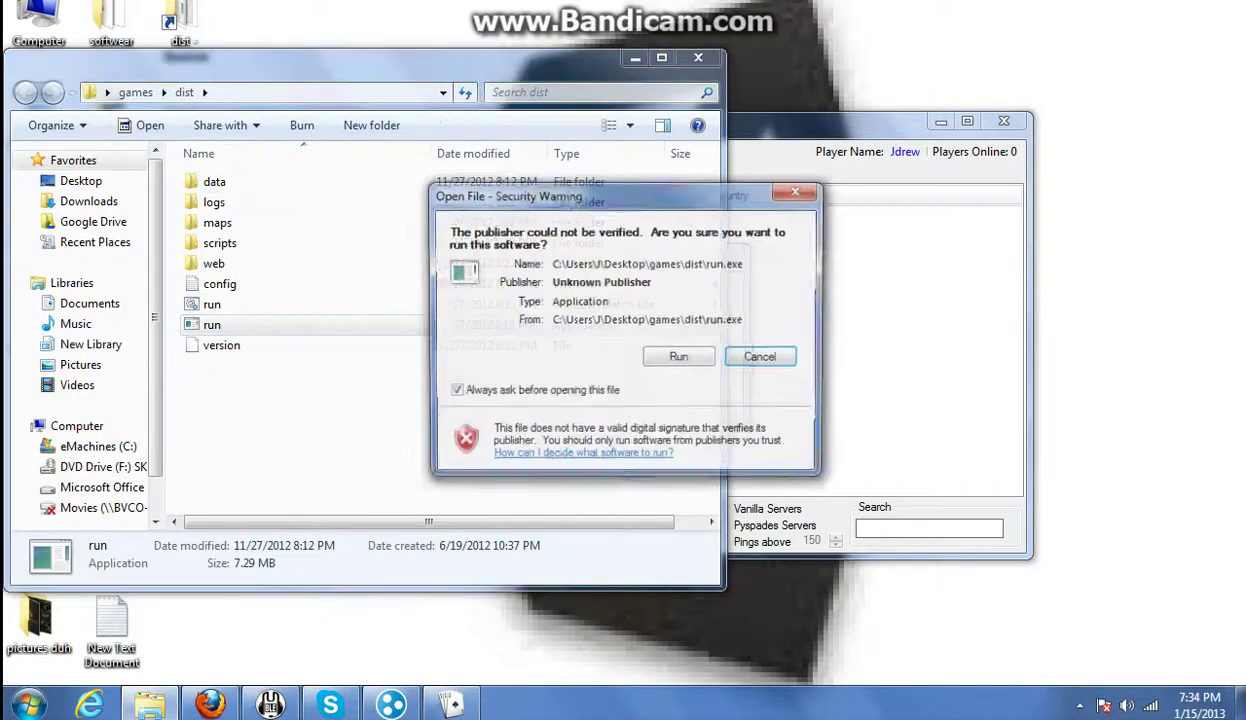
{"action": "left_click", "coordinate": [679, 356]}
{"action": "left_click", "coordinate": [210, 704]}
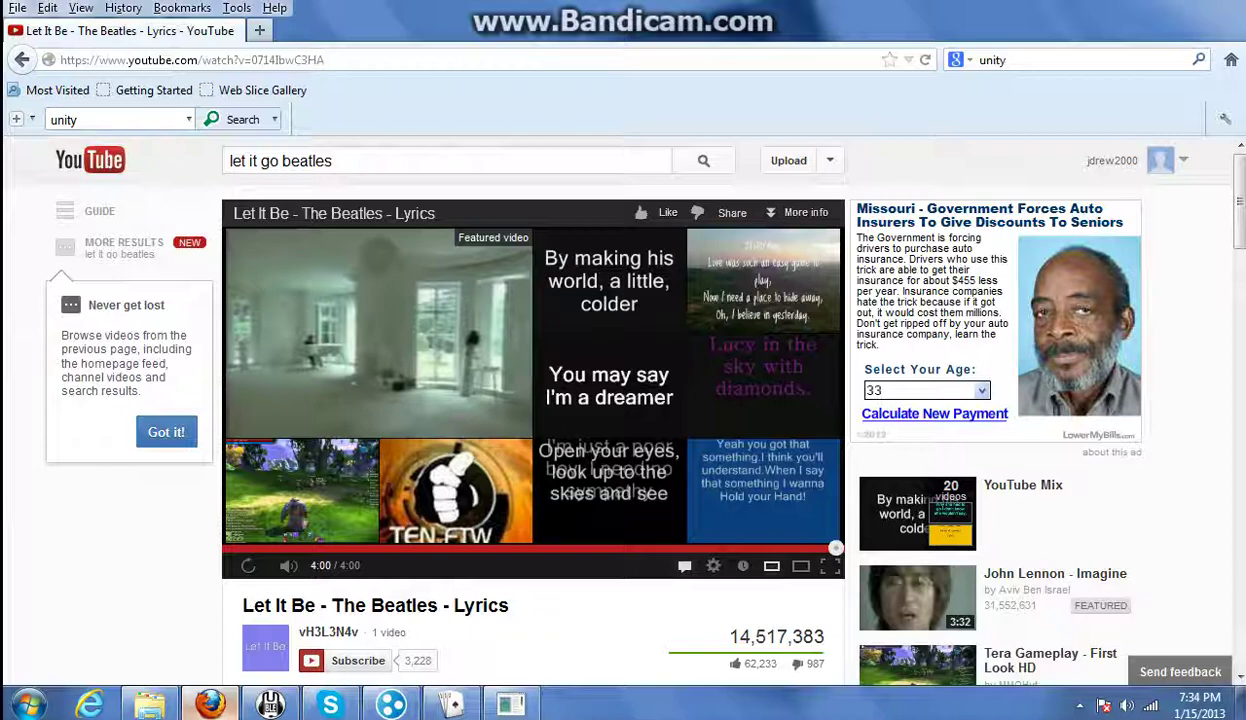
{"action": "left_click", "coordinate": [259, 30]}
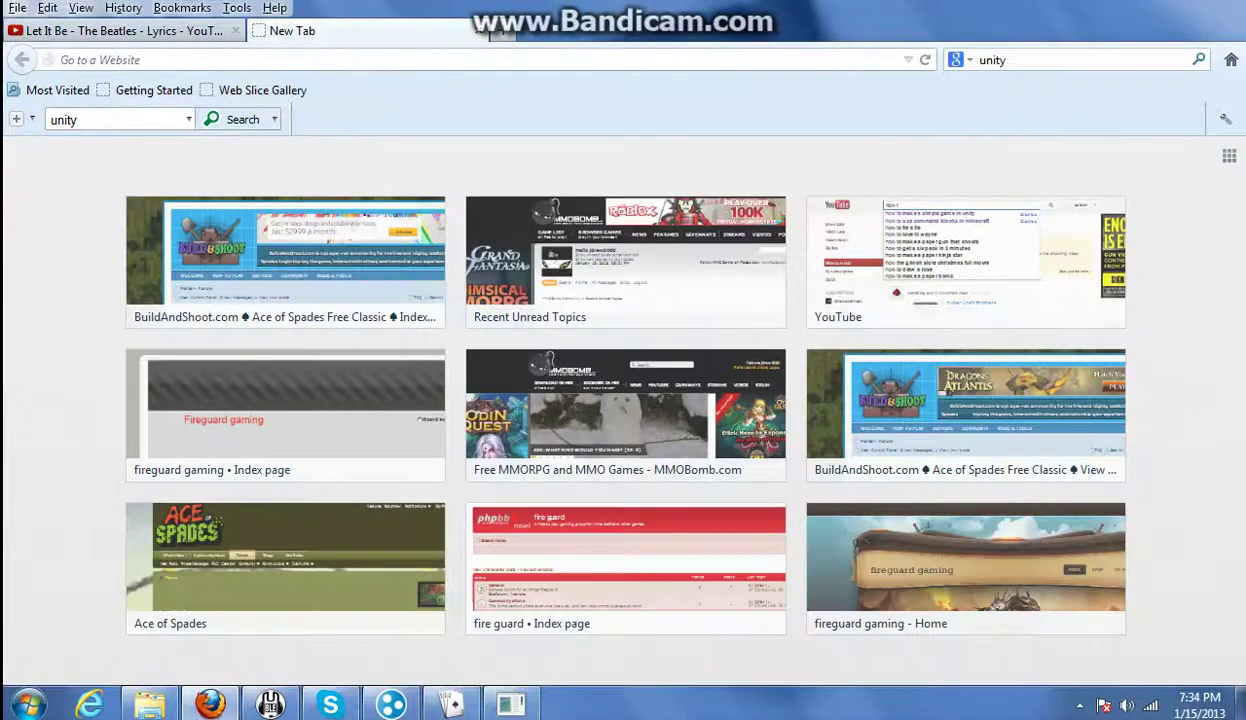
{"action": "right_click", "coordinate": [310, 60]}
{"action": "left_click", "coordinate": [361, 140]}
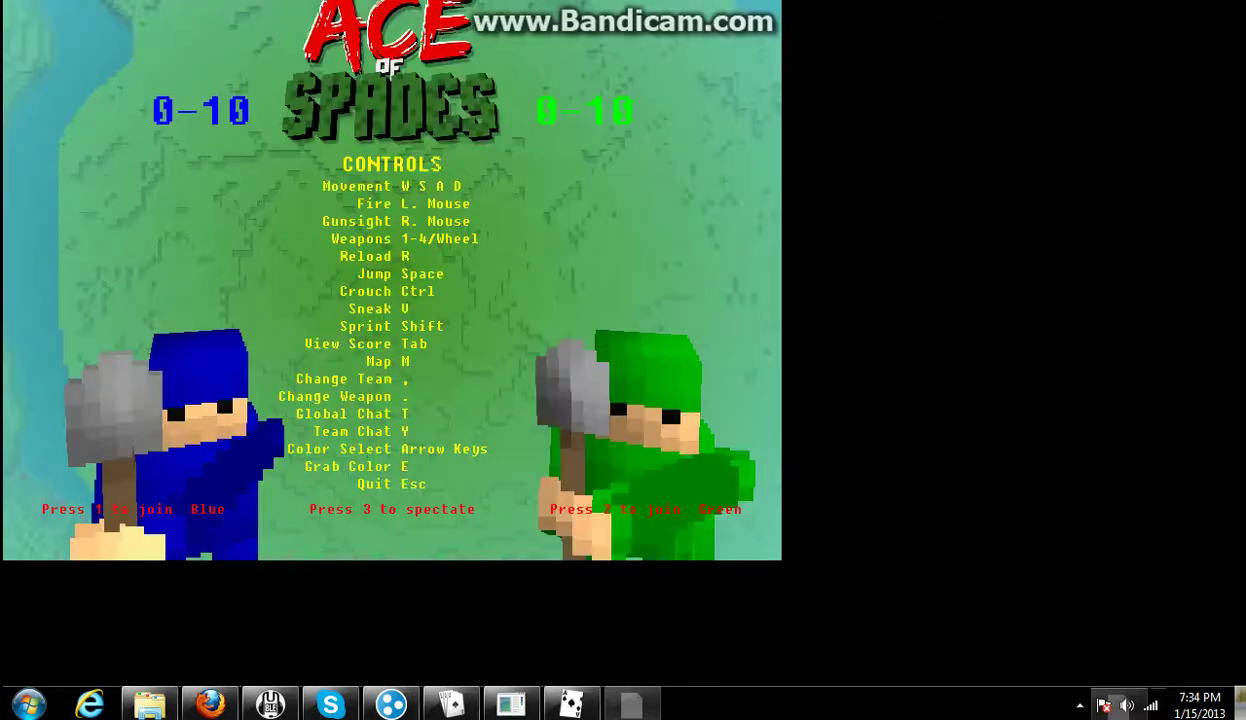
Quit the Ace of Spades game and bring back the server console, Spadille and Hamachi windows.
{"action": "key", "text": "Escape"}
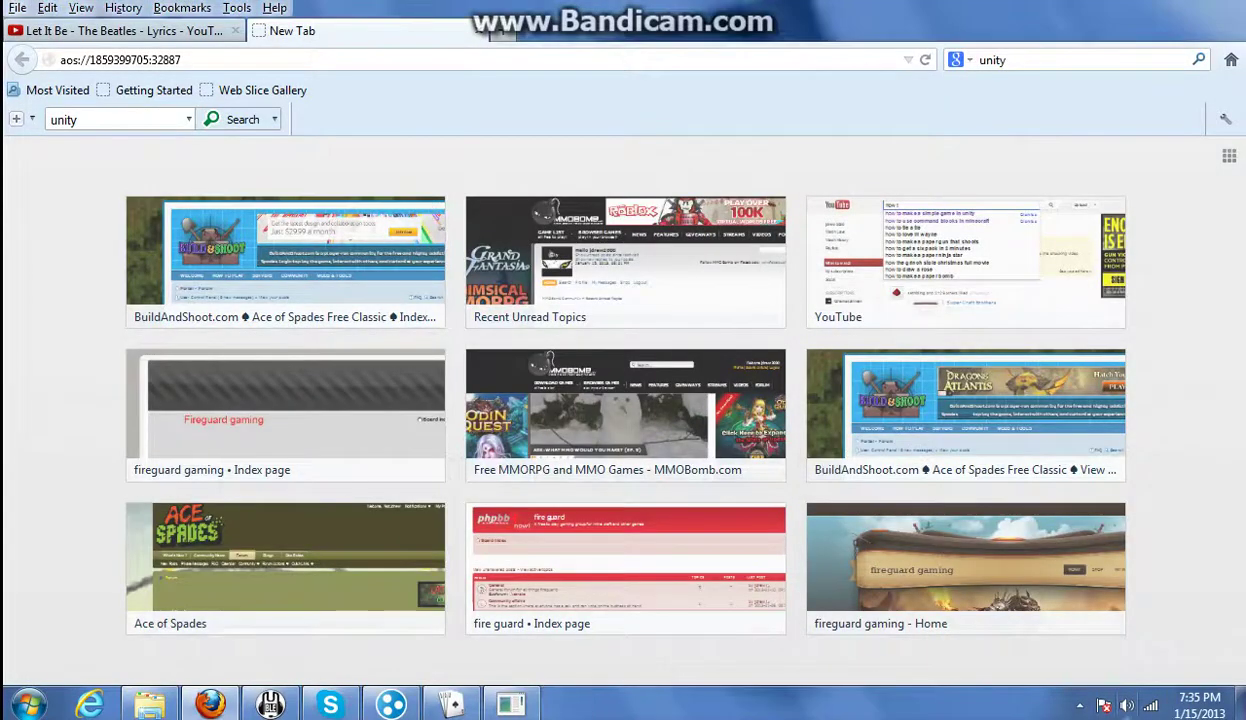
{"action": "left_click", "coordinate": [1240, 705]}
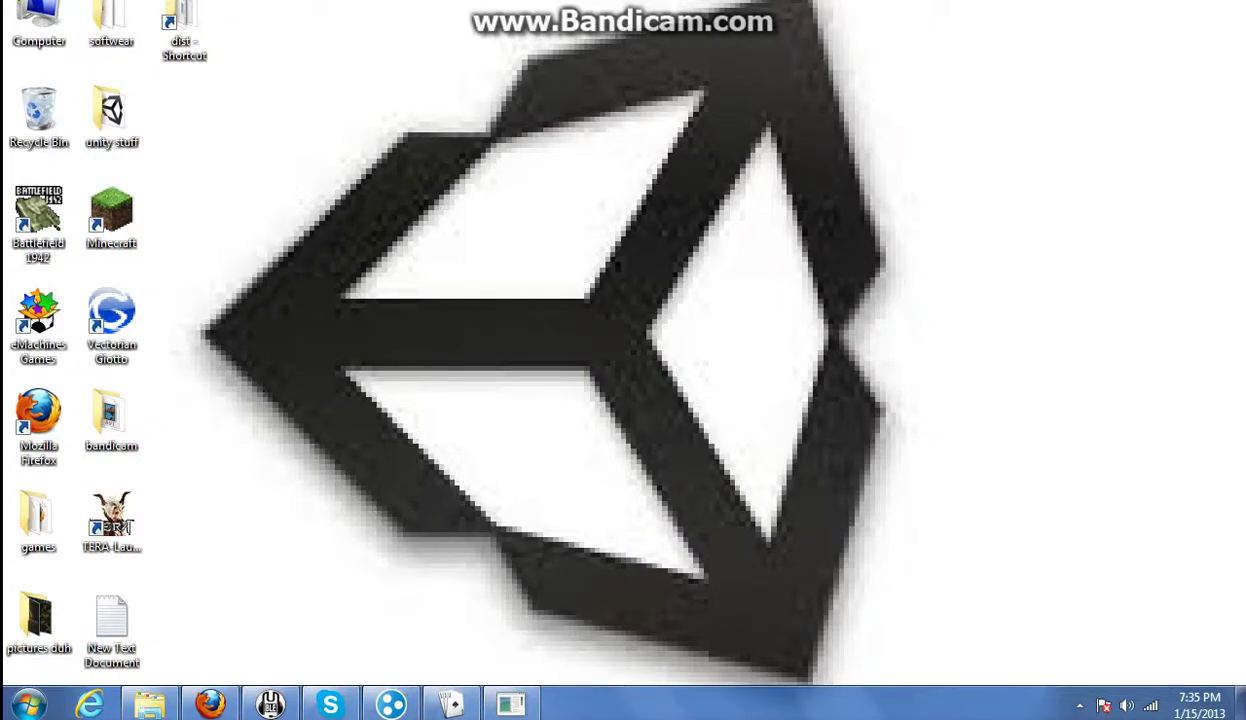
{"action": "left_click", "coordinate": [511, 705]}
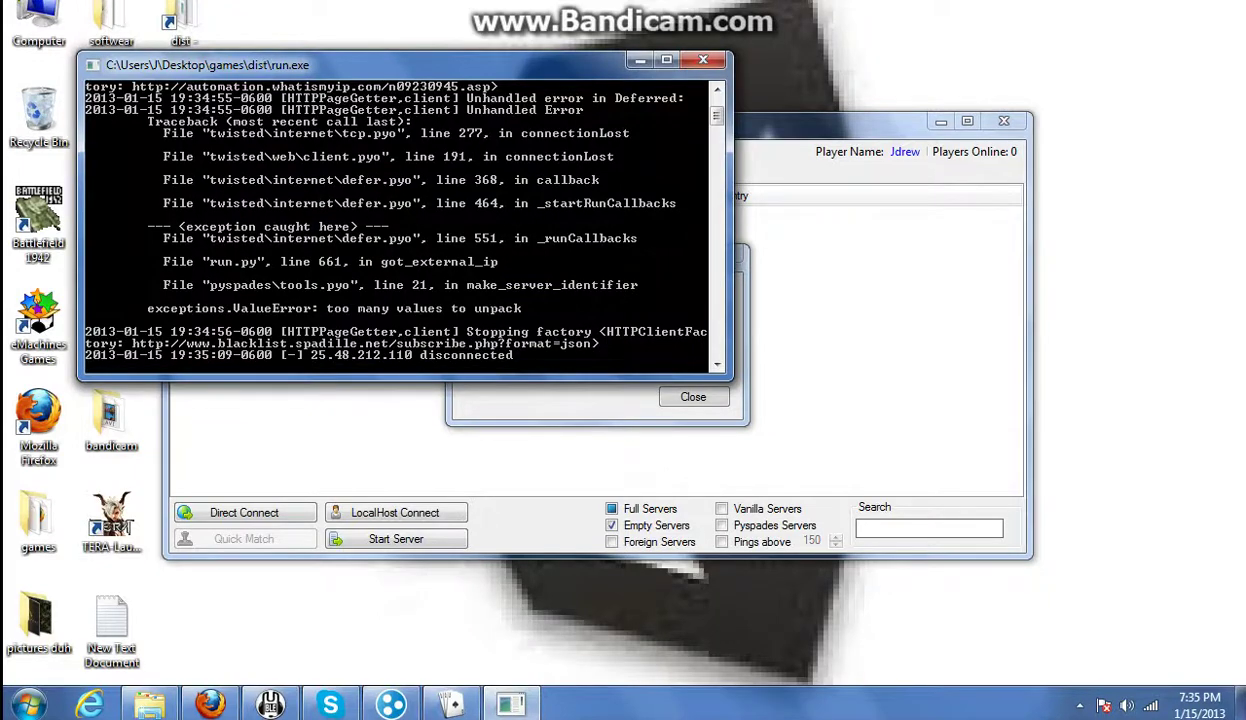
{"action": "left_click", "coordinate": [451, 705]}
{"action": "left_click", "coordinate": [391, 705]}
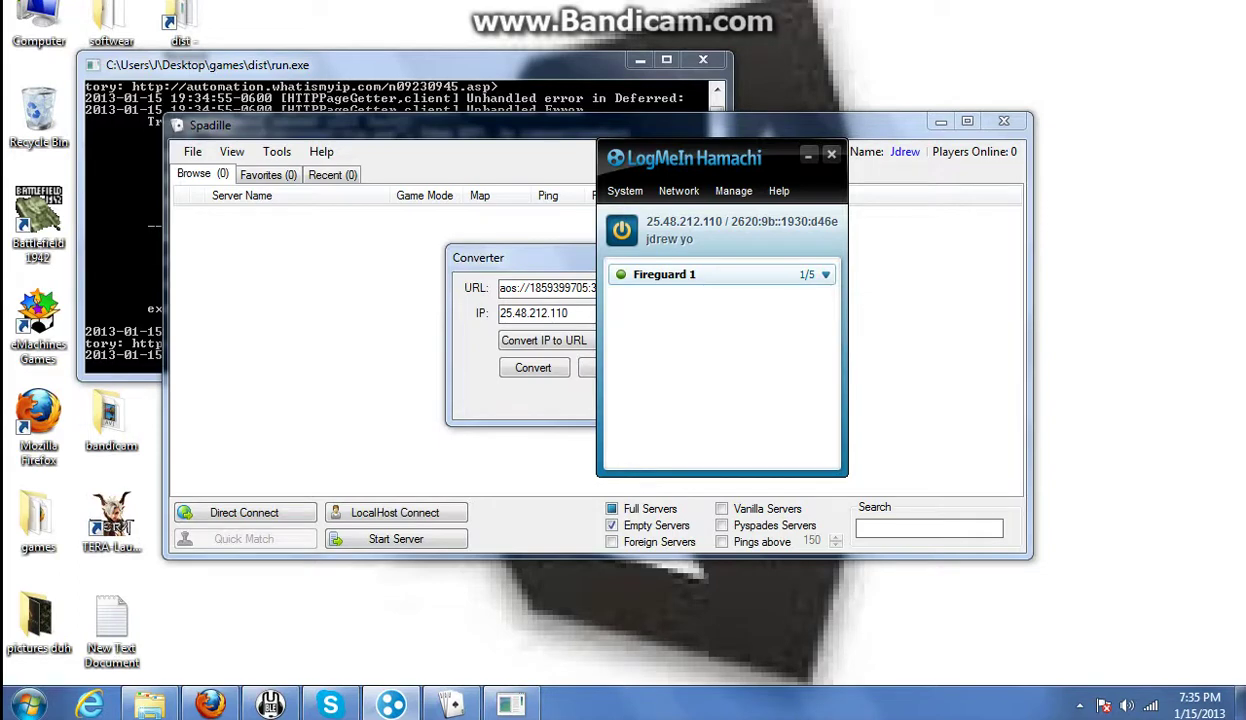
Copy the IPv4 address from Hamachi again and close the Hamachi window.
{"action": "right_click", "coordinate": [690, 224]}
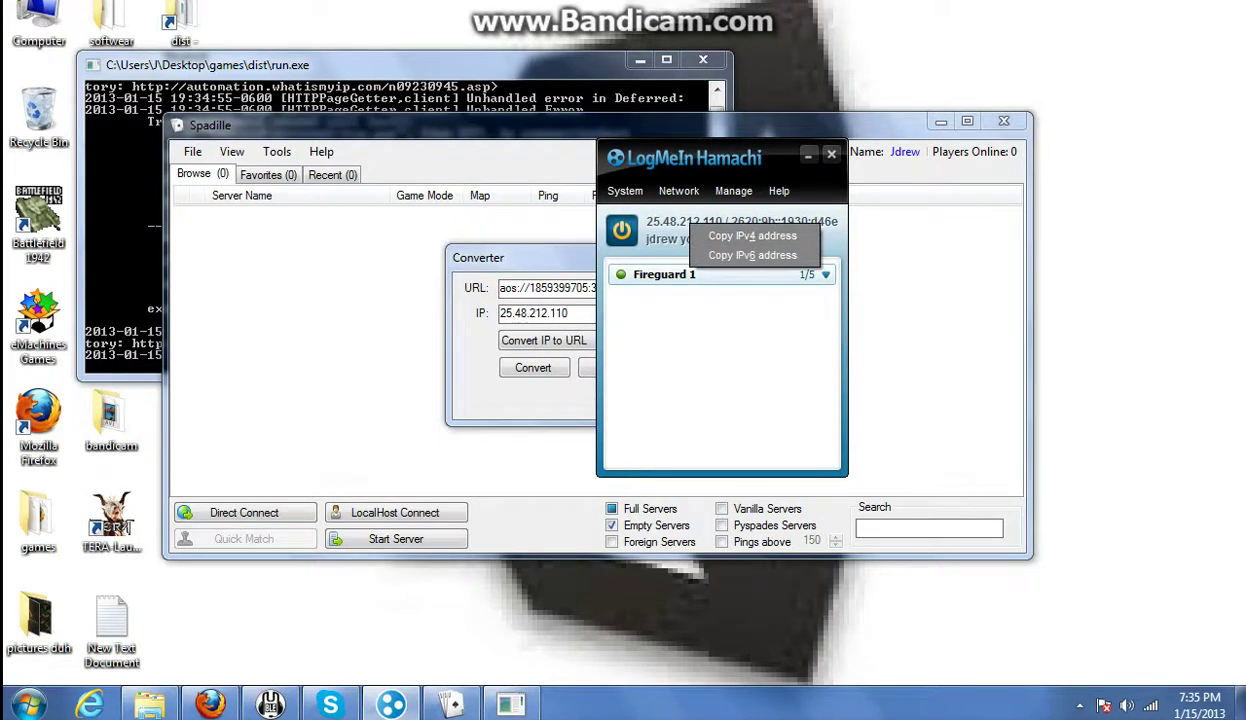
{"action": "left_click", "coordinate": [752, 235]}
{"action": "left_click", "coordinate": [831, 154]}
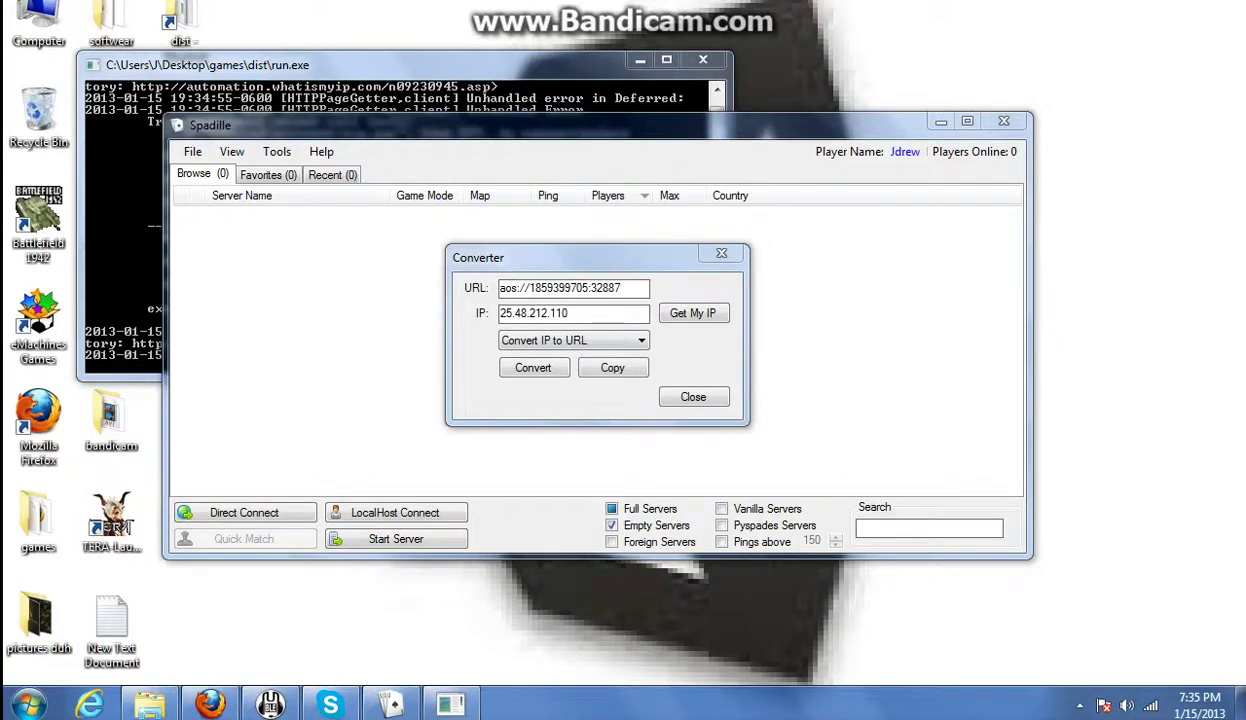
Close the filled-in Converter in Spadille and open a fresh one.
{"action": "left_click", "coordinate": [721, 253]}
{"action": "left_click", "coordinate": [277, 151]}
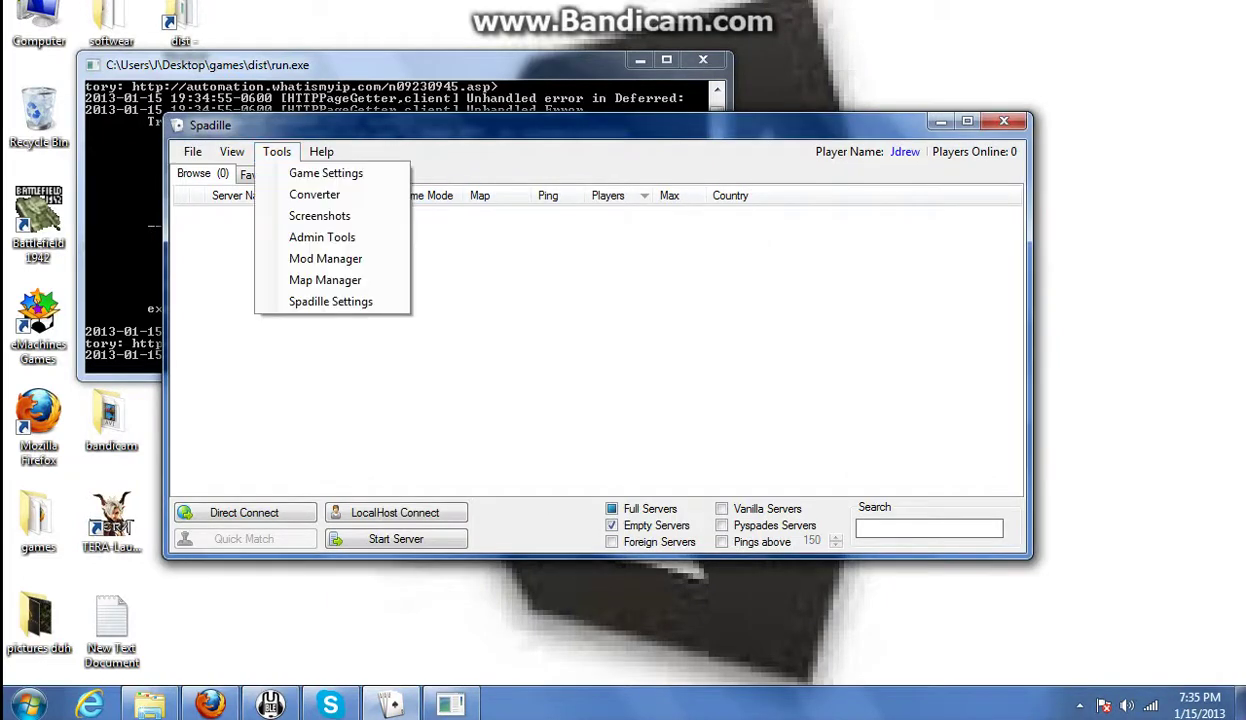
{"action": "left_click", "coordinate": [277, 151]}
{"action": "left_click", "coordinate": [277, 151]}
{"action": "left_click", "coordinate": [314, 194]}
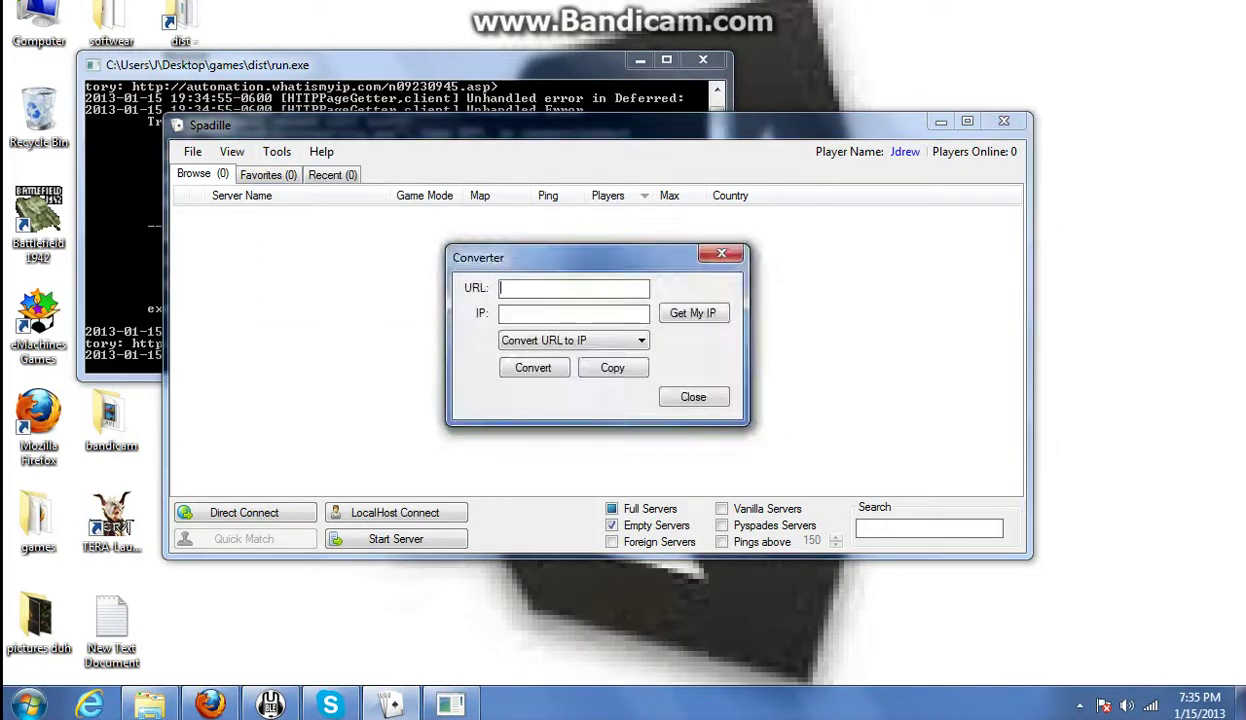
{"action": "right_click", "coordinate": [550, 315]}
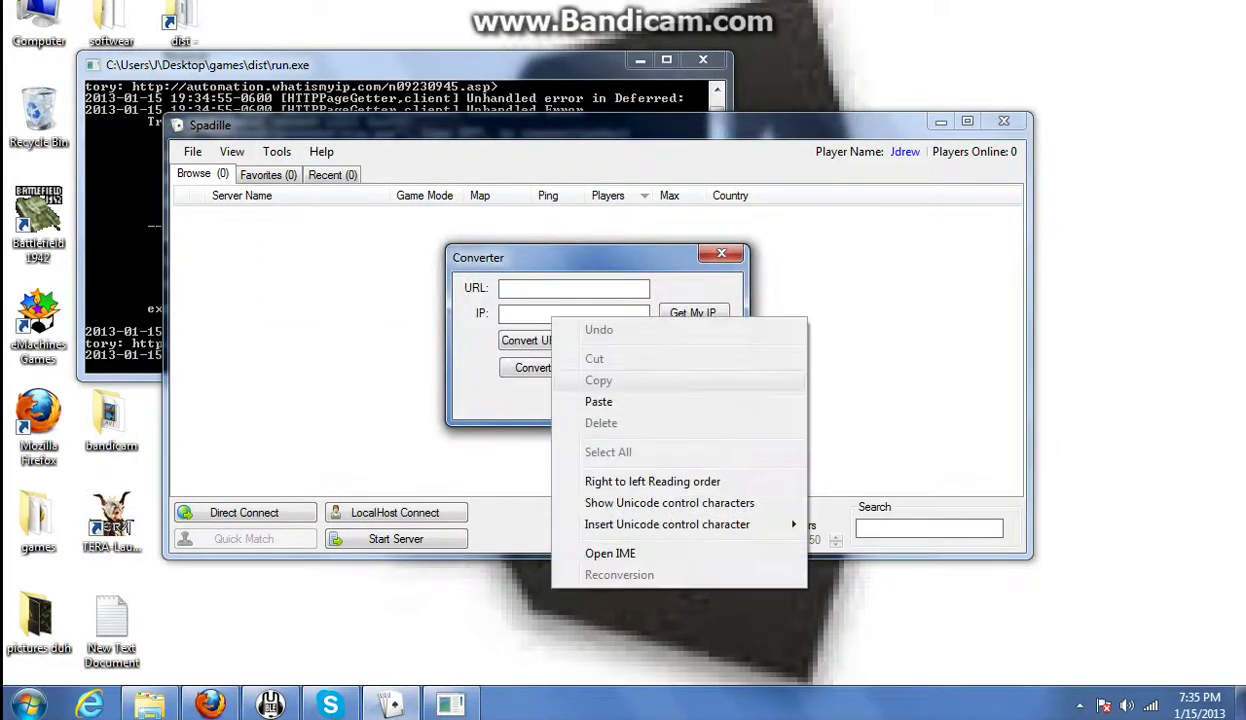
{"action": "left_click", "coordinate": [598, 401]}
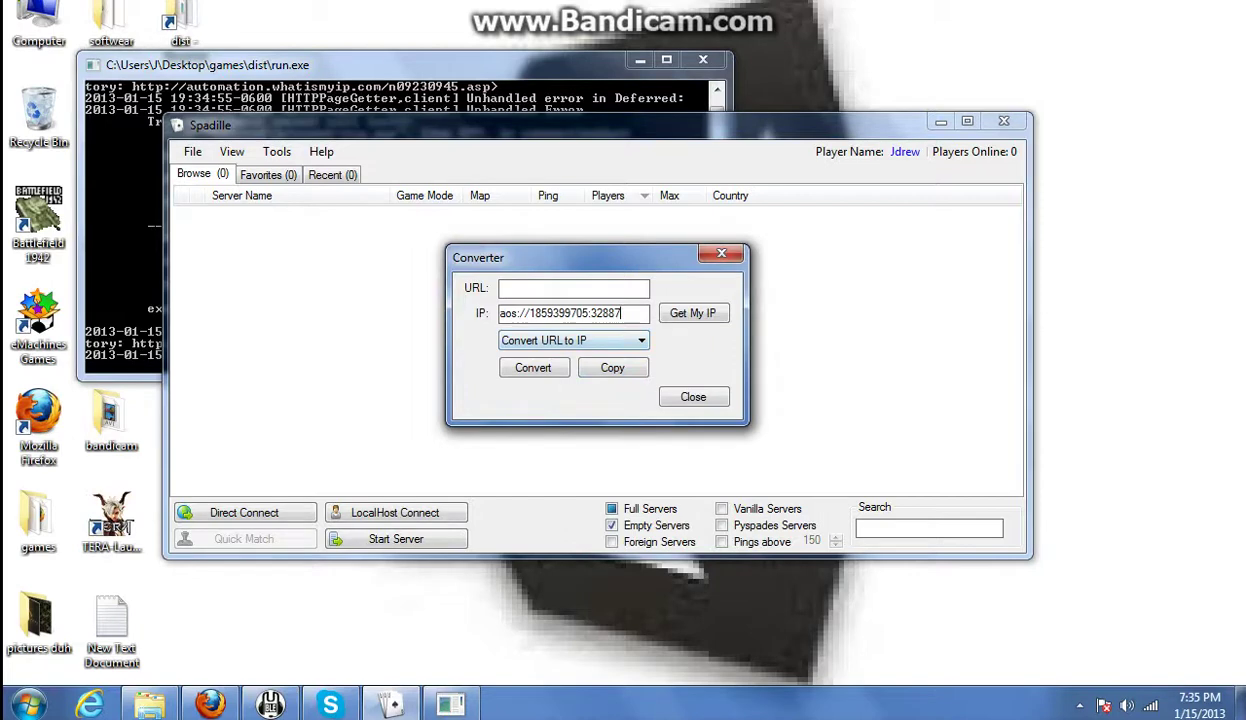
{"action": "left_click_drag", "start_coordinate": [622, 314], "coordinate": [497, 314]}
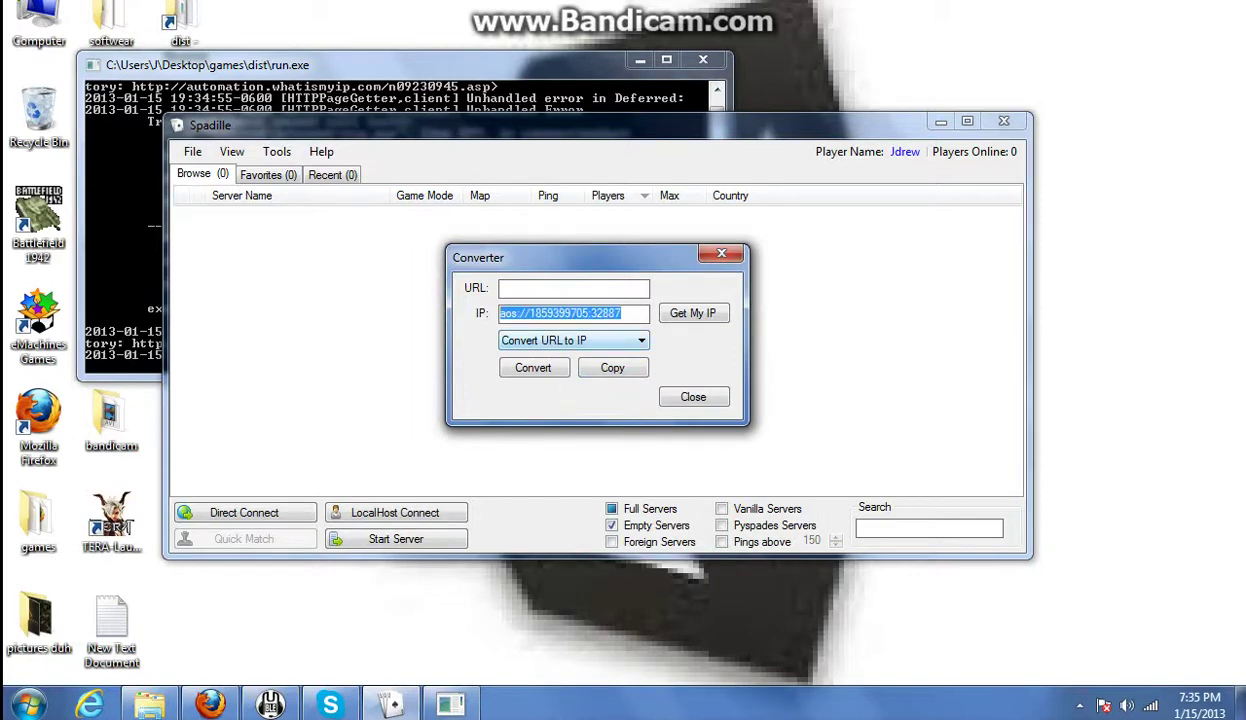
{"action": "key", "text": "BackSpace"}
Reopen the LogMeIn Hamachi window and copy its IPv4 address.
{"action": "left_click", "coordinate": [1079, 706]}
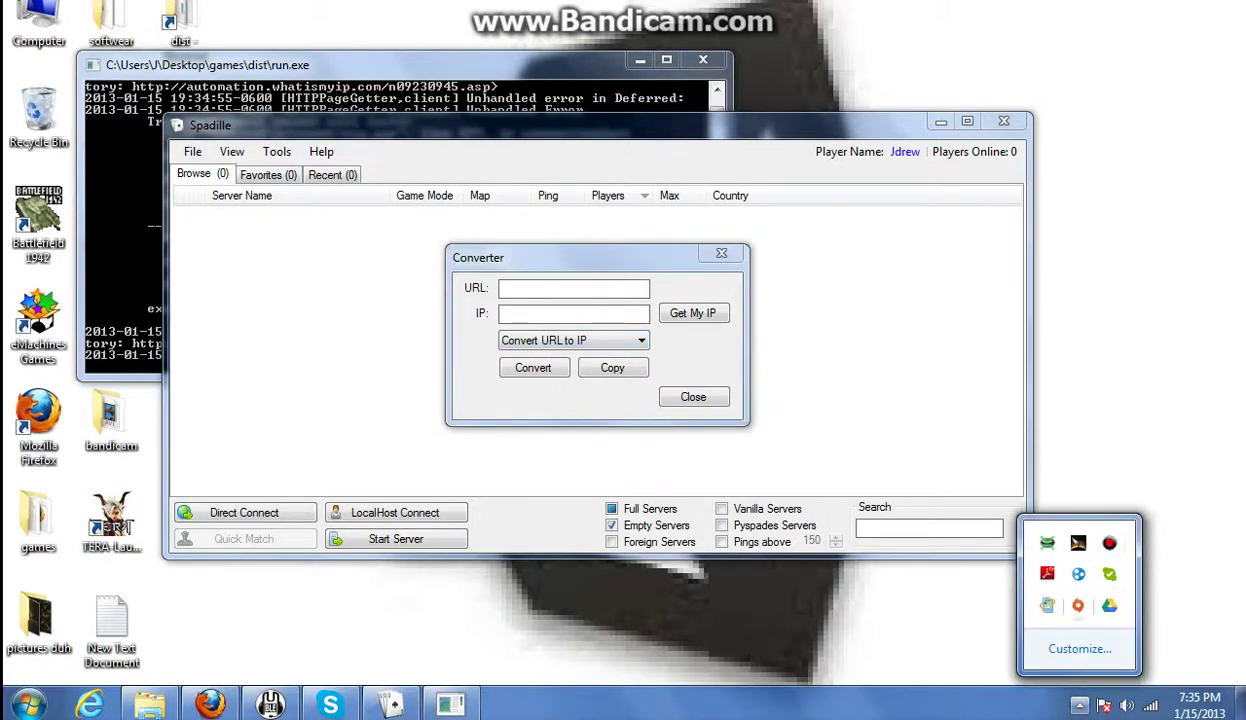
{"action": "left_click", "coordinate": [1078, 574]}
{"action": "right_click", "coordinate": [693, 228]}
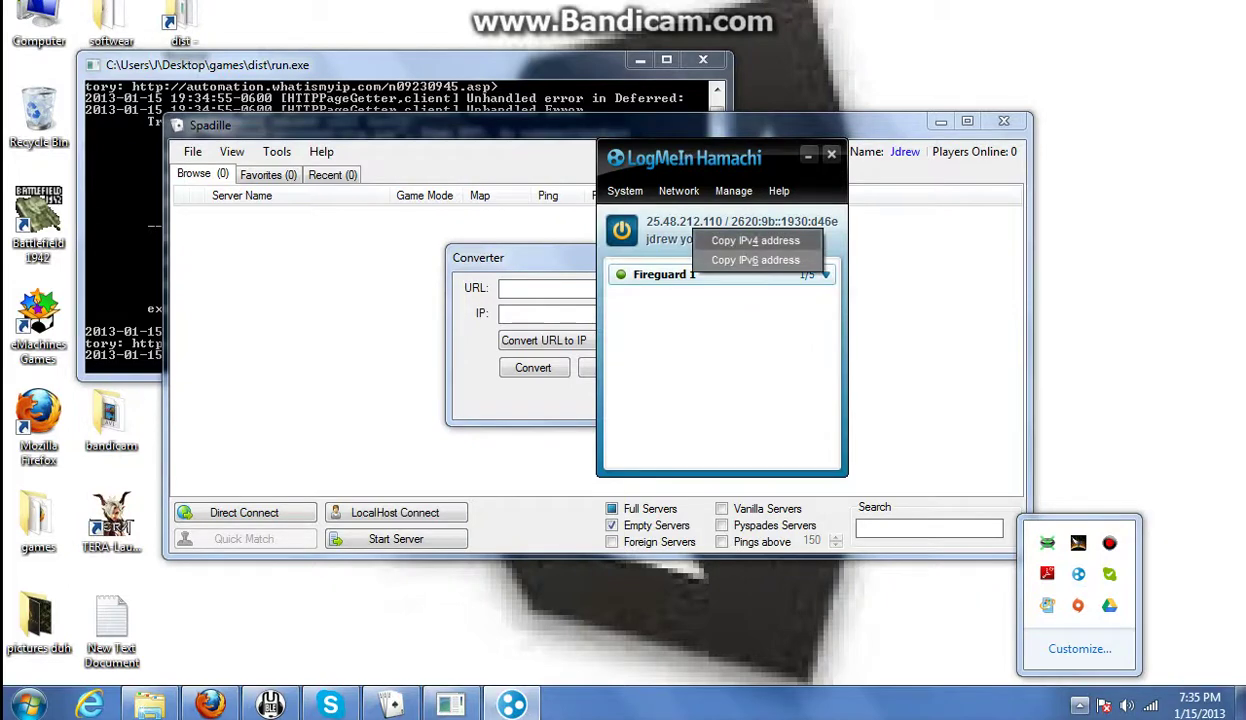
{"action": "left_click", "coordinate": [755, 240]}
Paste 25.48.212.110 as the IP in Spadille's Converter and convert it with the Convert IP to URL option.
{"action": "left_click", "coordinate": [530, 313]}
{"action": "right_click", "coordinate": [528, 318]}
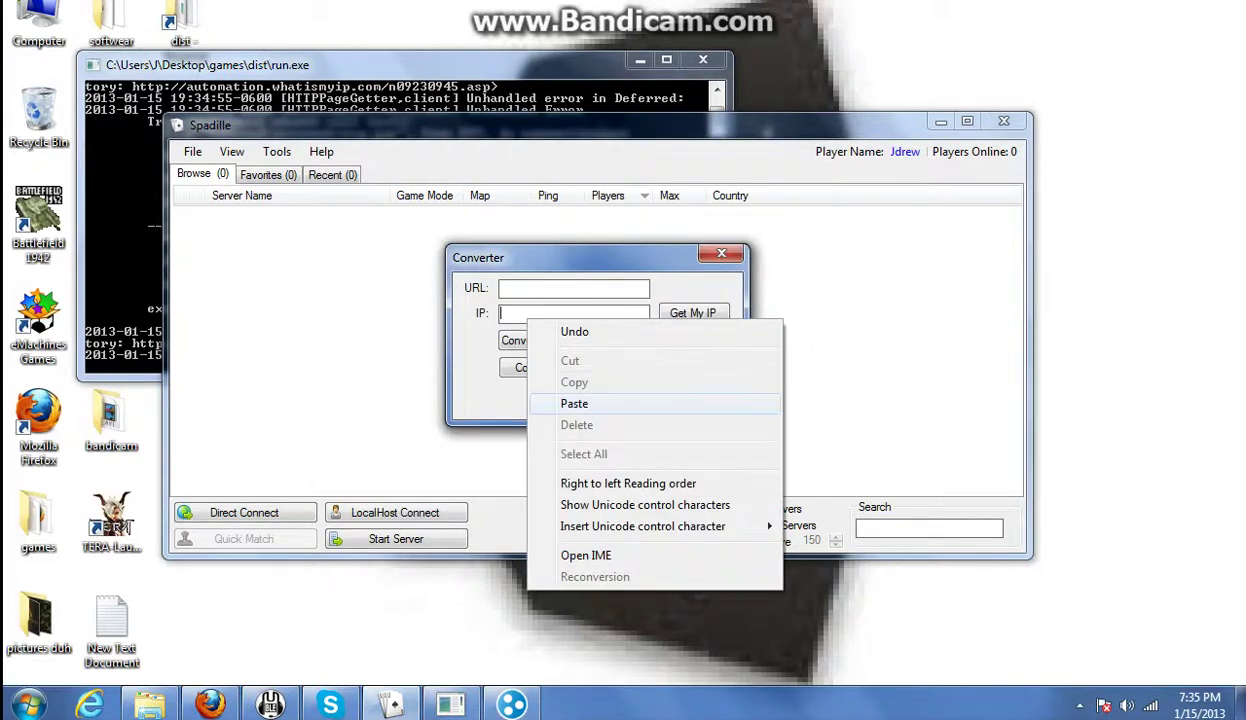
{"action": "left_click", "coordinate": [574, 403]}
{"action": "left_click", "coordinate": [572, 340]}
{"action": "left_click", "coordinate": [560, 366]}
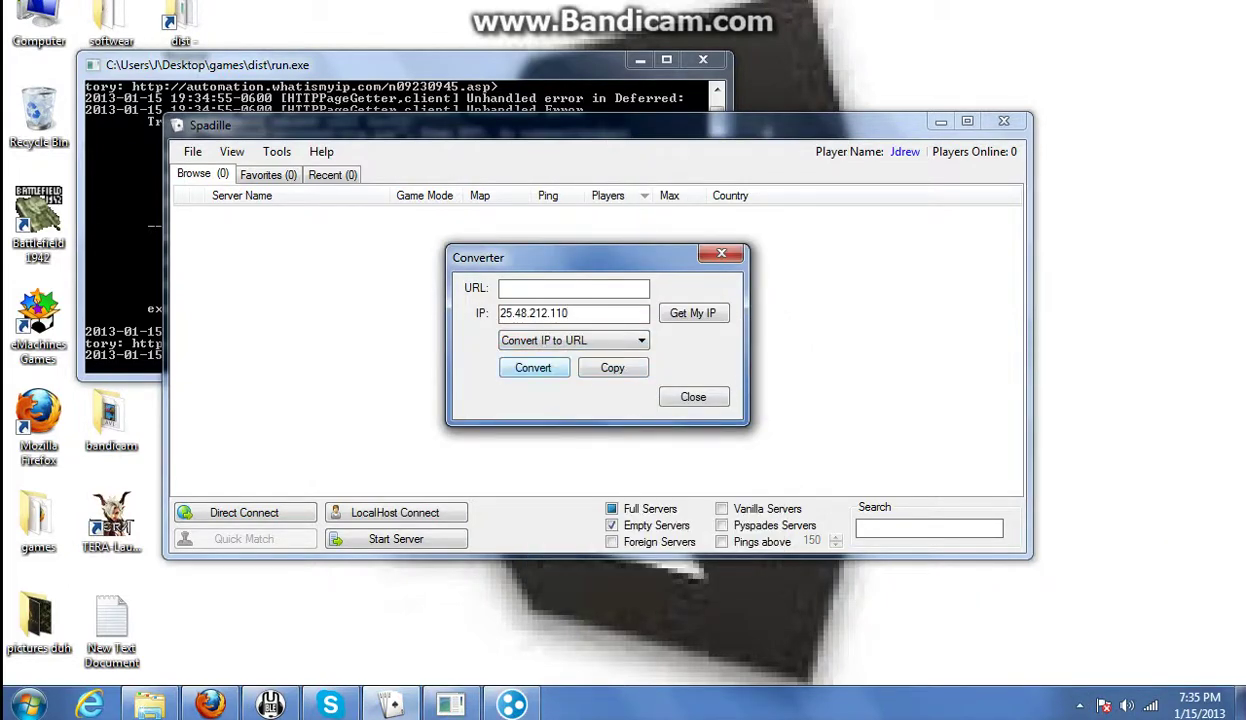
{"action": "left_click", "coordinate": [534, 368]}
{"action": "left_click_drag", "start_coordinate": [622, 288], "coordinate": [500, 288]}
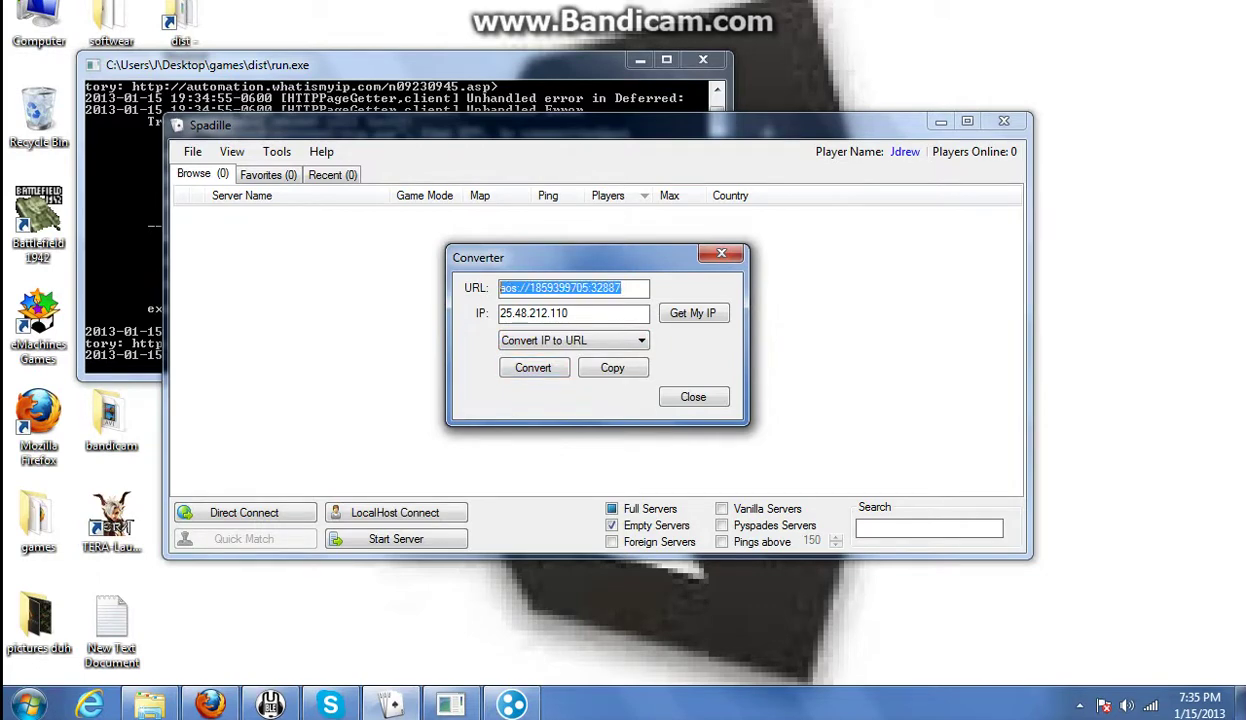
{"action": "left_click", "coordinate": [122, 260]}
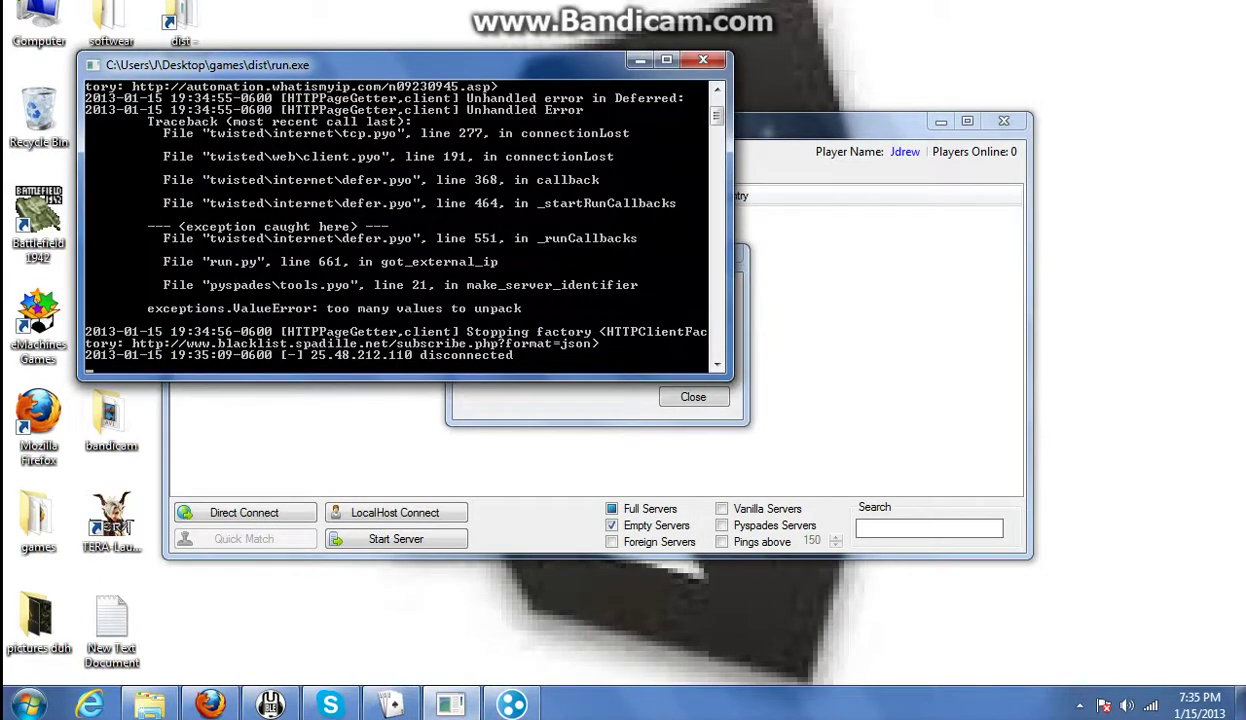
{"action": "key", "text": "alt+Tab"}
{"action": "right_click", "coordinate": [601, 287]}
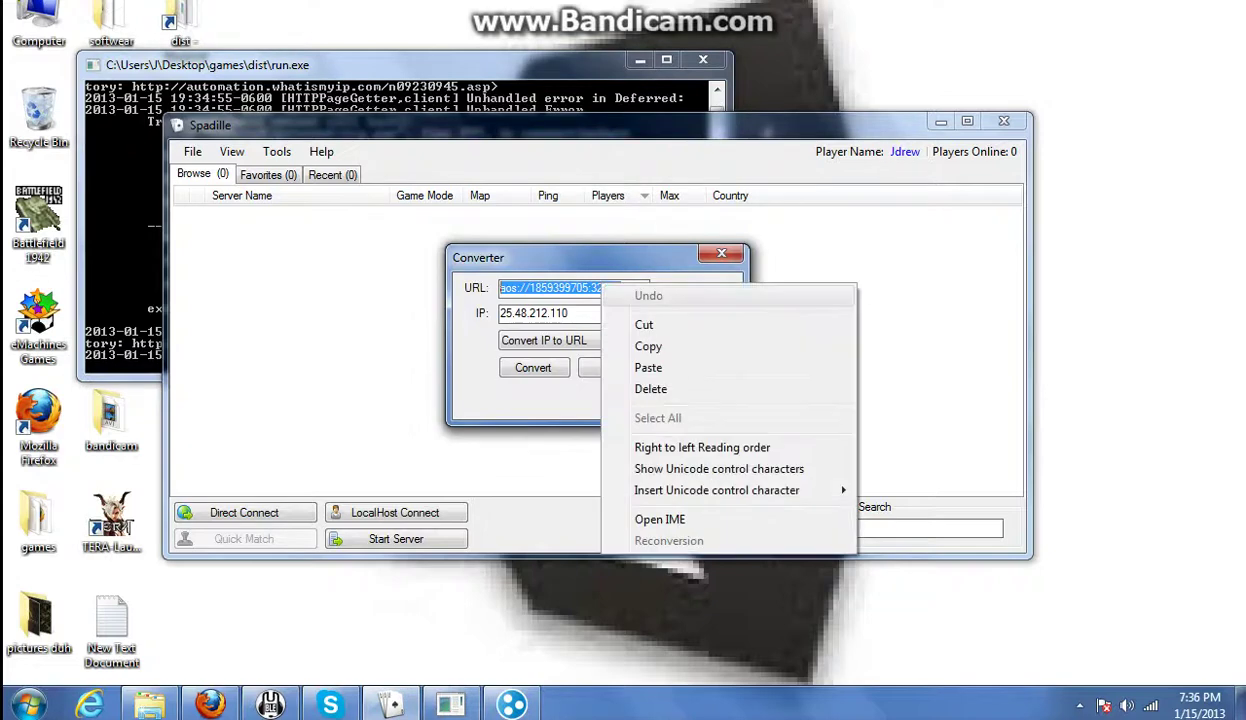
{"action": "left_click", "coordinate": [648, 346]}
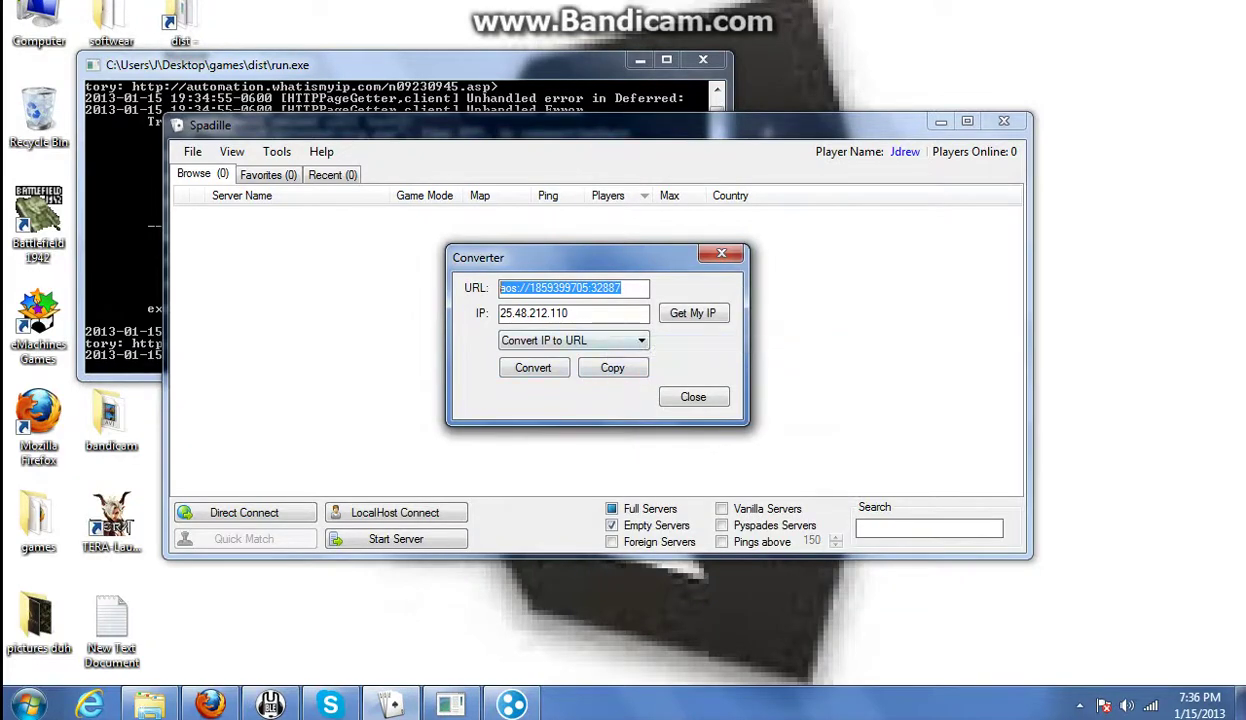
{"action": "left_click", "coordinate": [210, 704]}
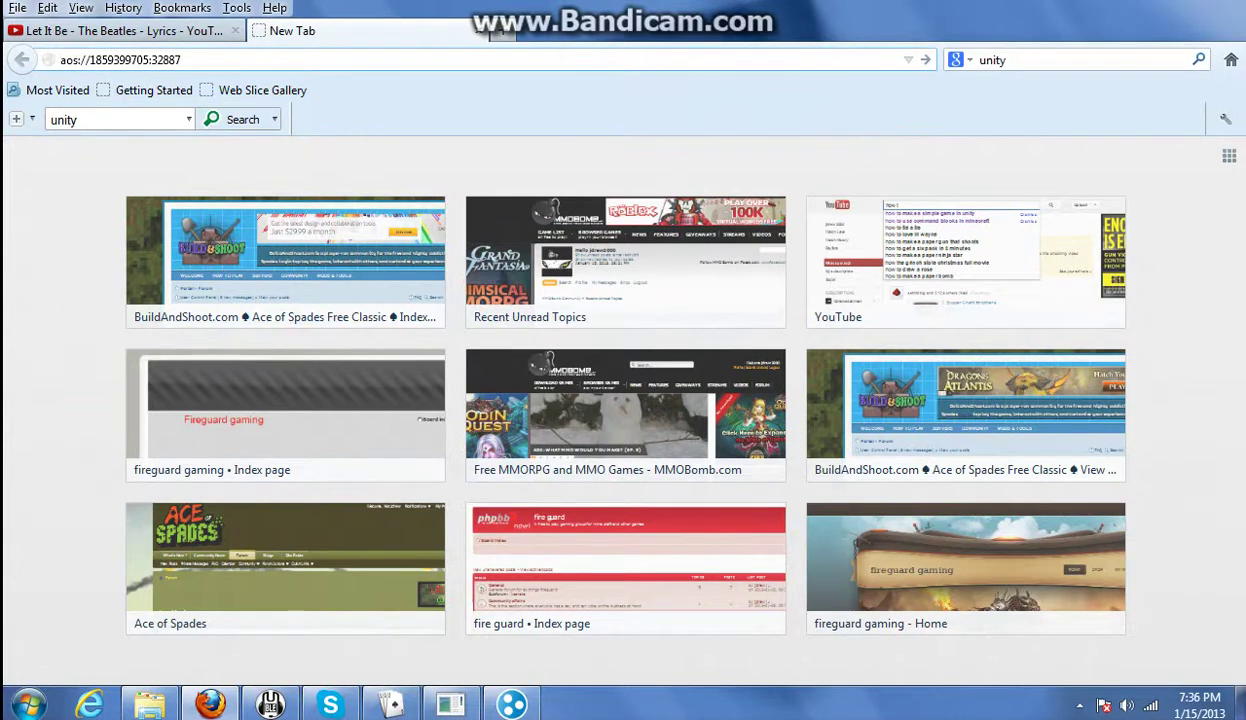
{"action": "left_click", "coordinate": [182, 60]}
{"action": "key", "text": "ctrl+a"}
{"action": "key", "text": "BackSpace"}
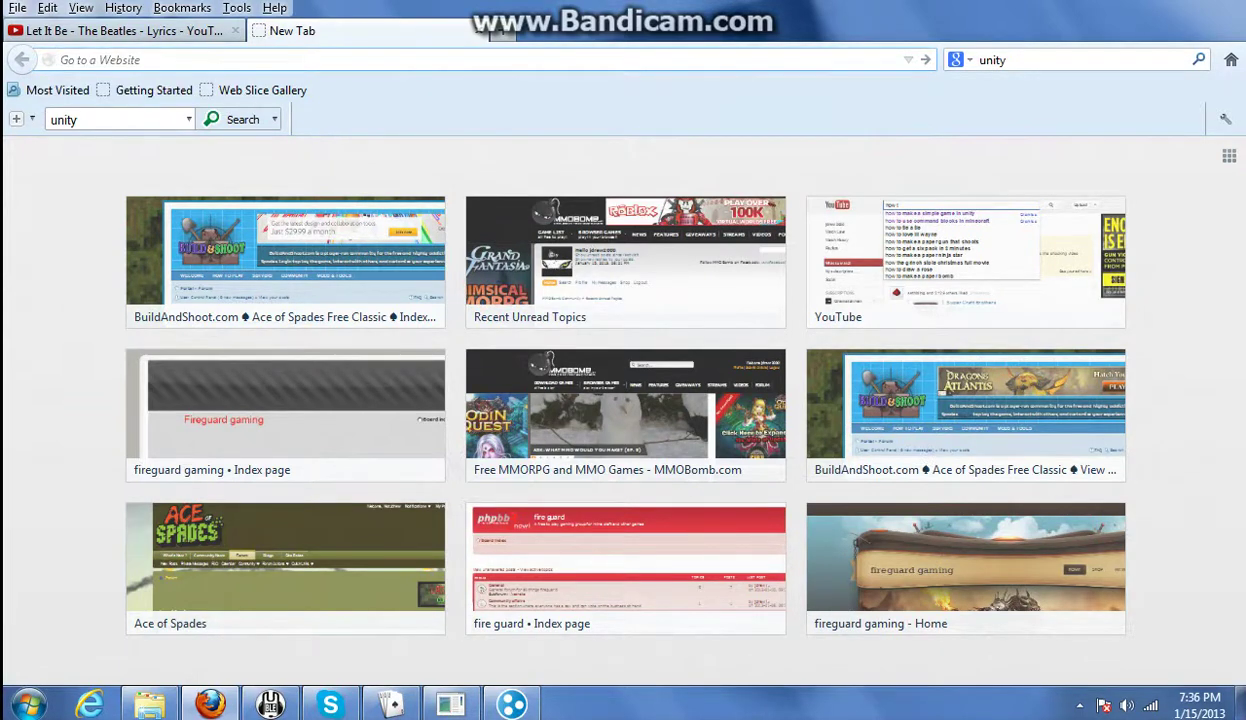
{"action": "right_click", "coordinate": [88, 58]}
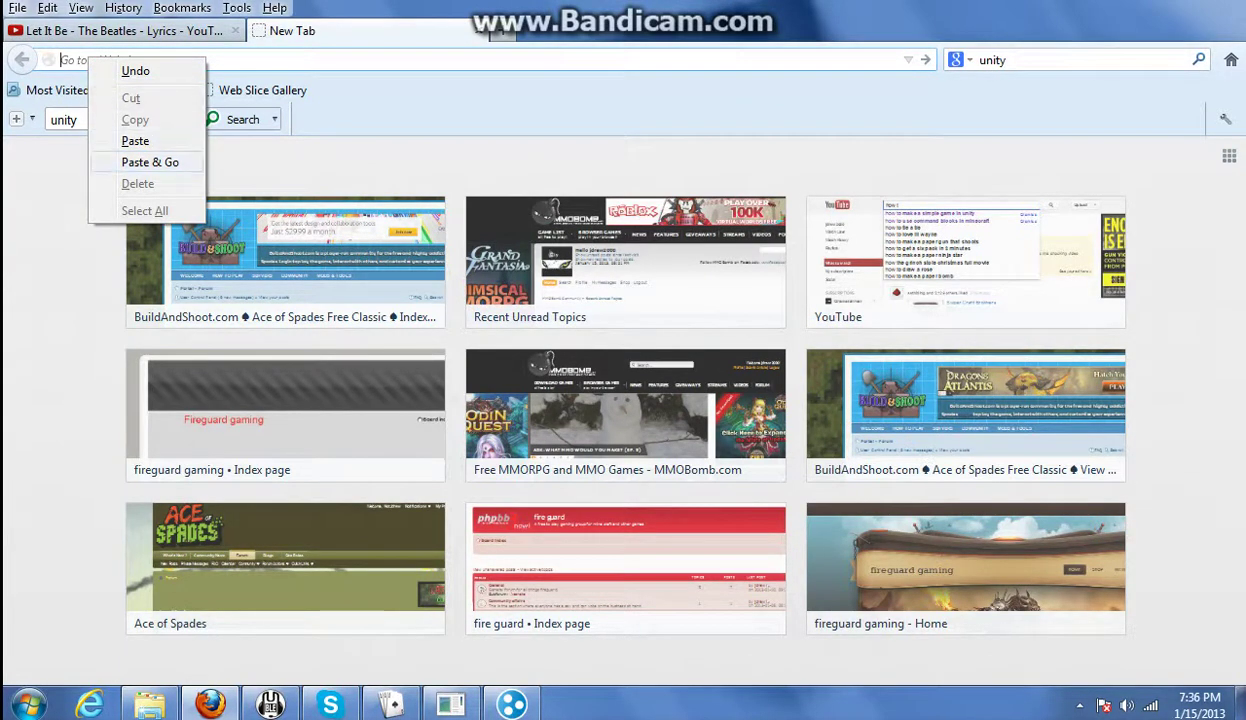
{"action": "left_click", "coordinate": [150, 162]}
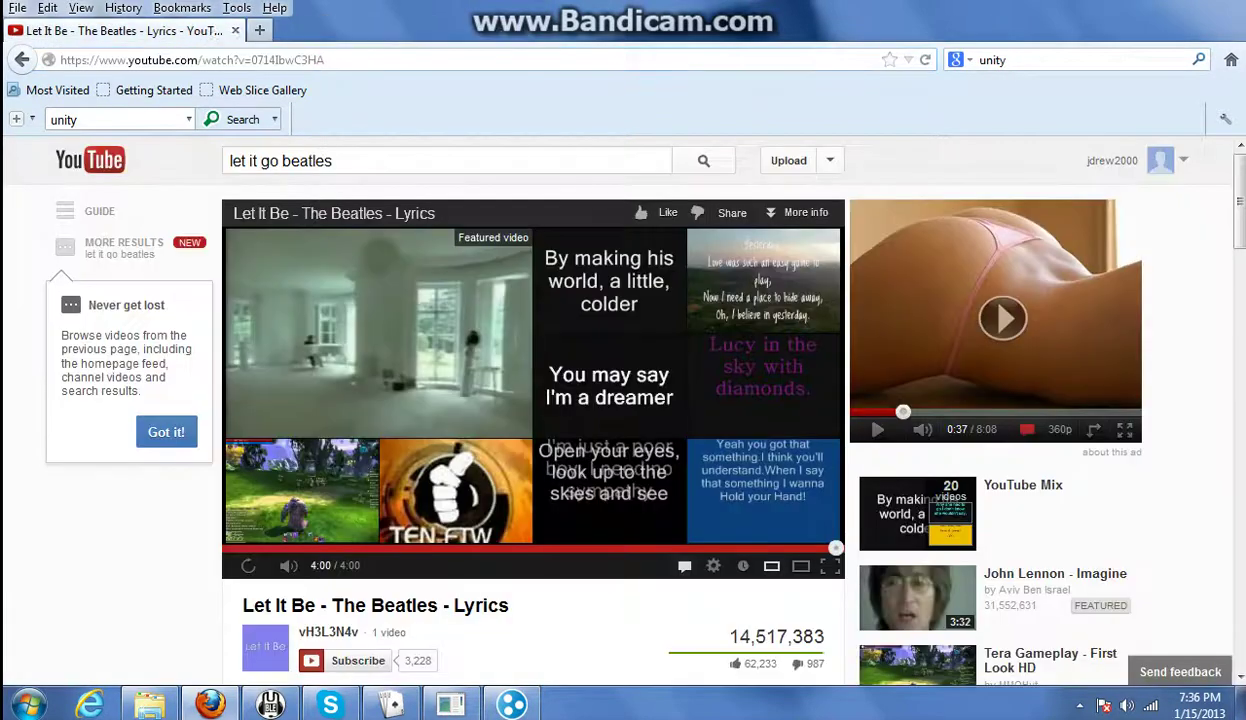
Close the Firefox tab used for the server address and show the desktop.
{"action": "left_click", "coordinate": [491, 32]}
{"action": "left_click", "coordinate": [1240, 705]}
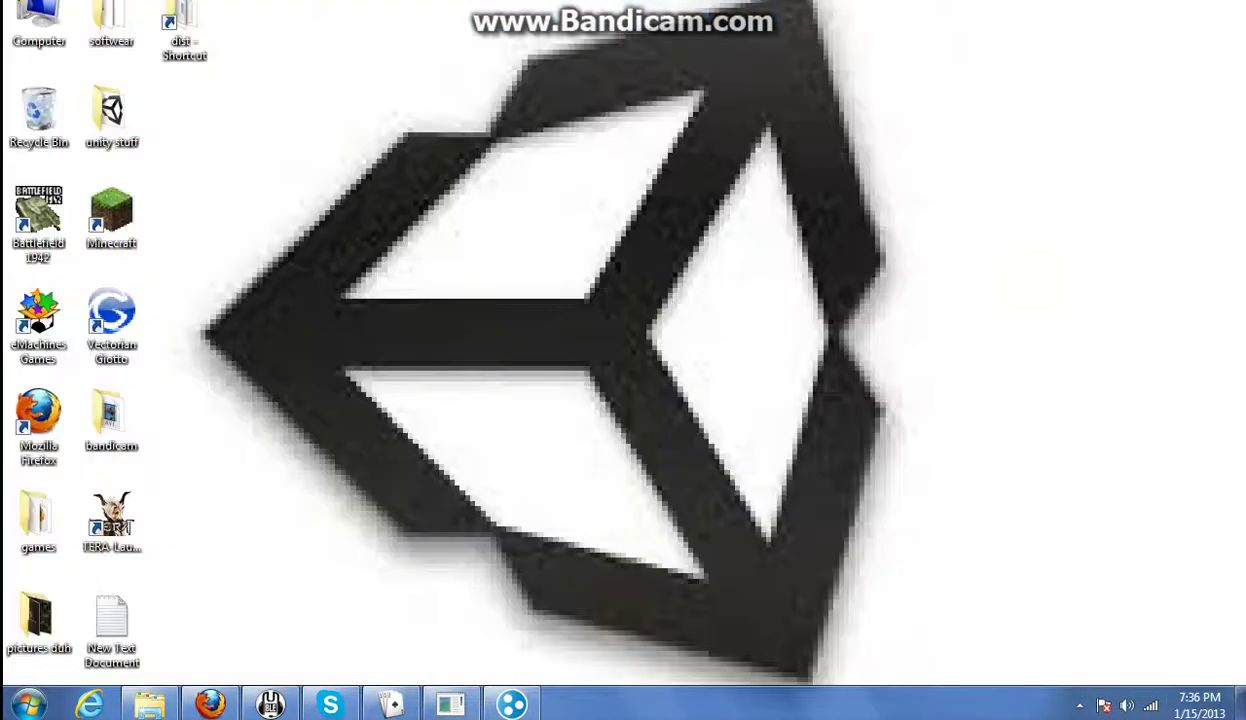